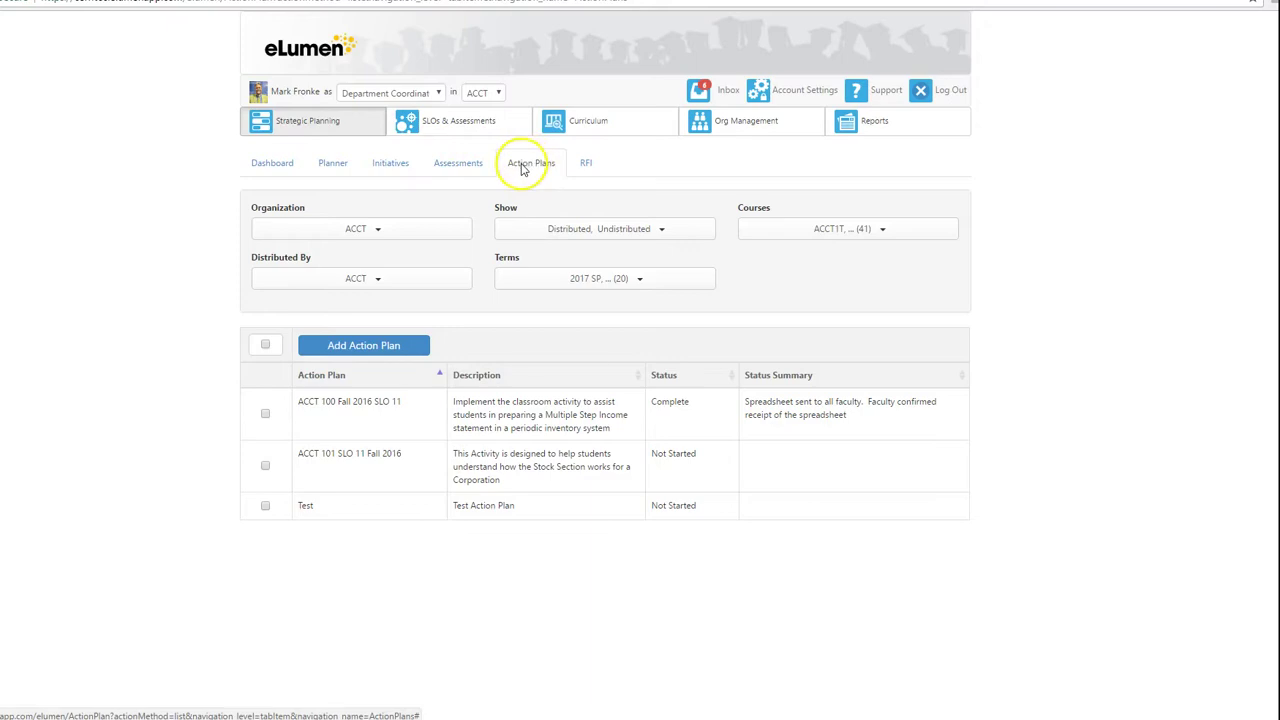
- From the action plans list, begin a new action plan template
click(521, 168)
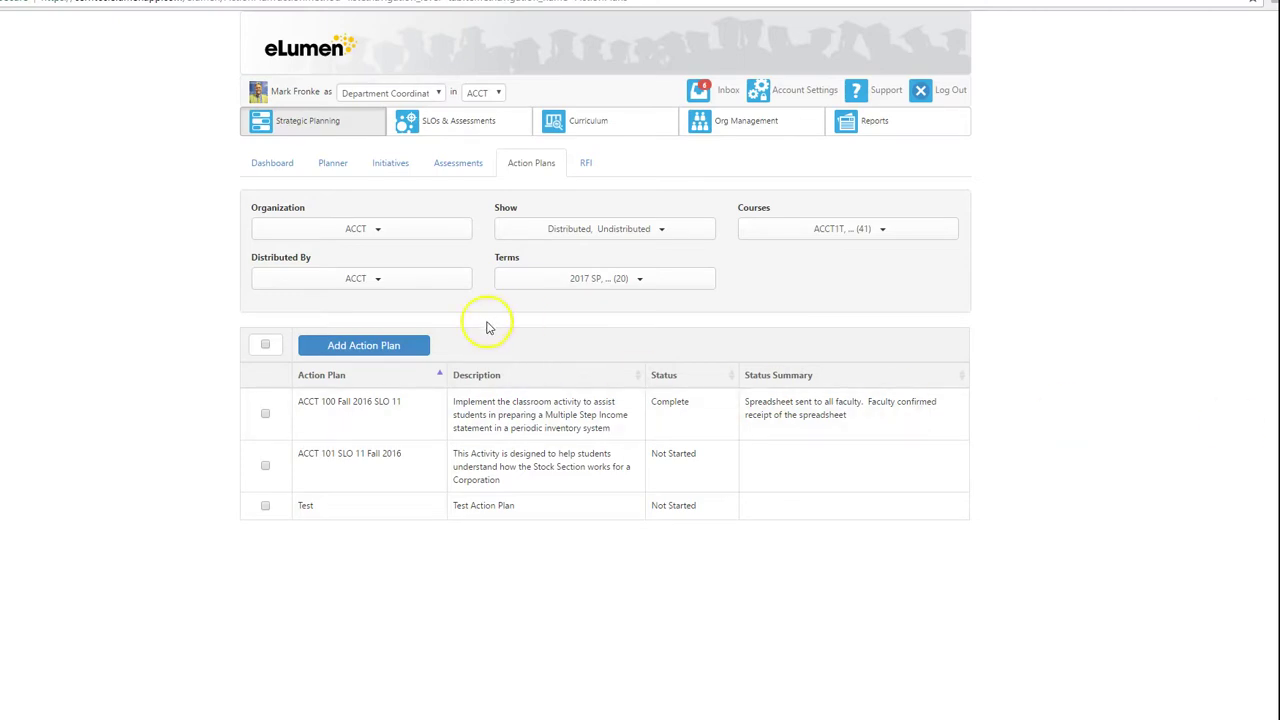
click(352, 347)
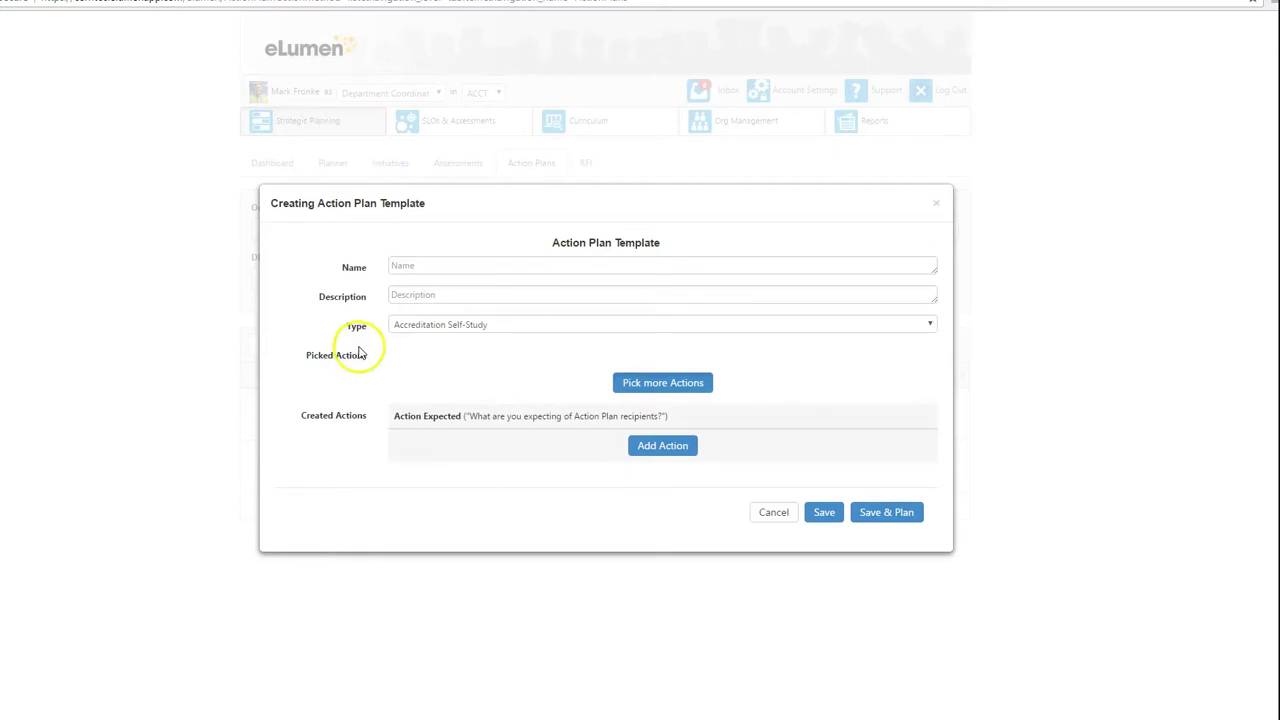
- Name the template ACCT 102 Fall 2016 SLO 4 and describe the four-step process costing classroom activity
click(424, 266)
click(426, 266)
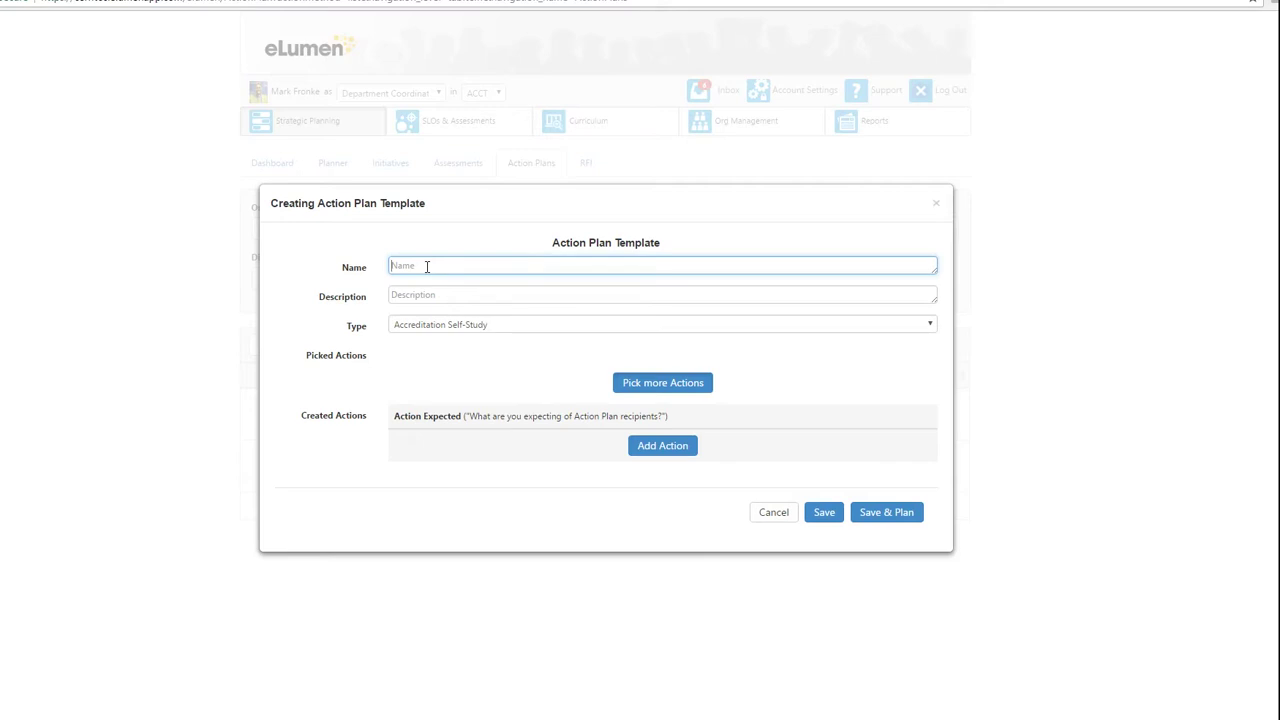
text(ACCT 101 Fall 2016 SLO 4)
click(418, 295)
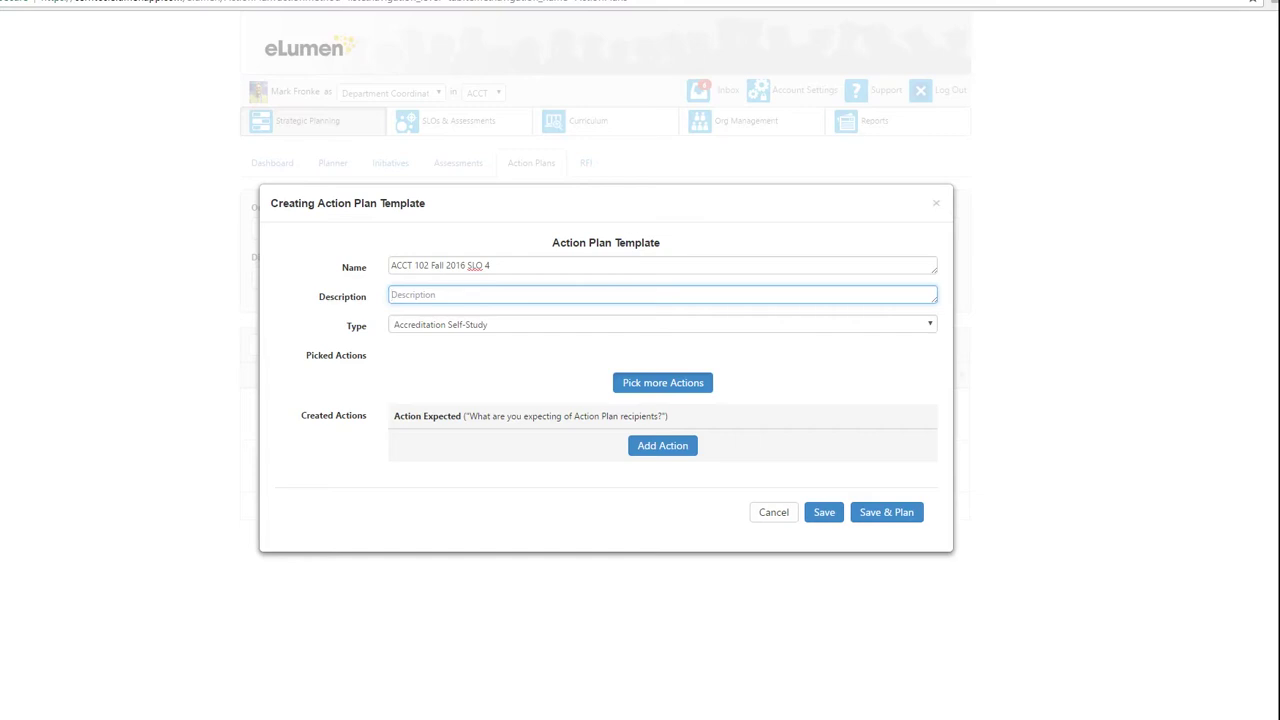
text(Classroom Activity for assisting students with understanding)
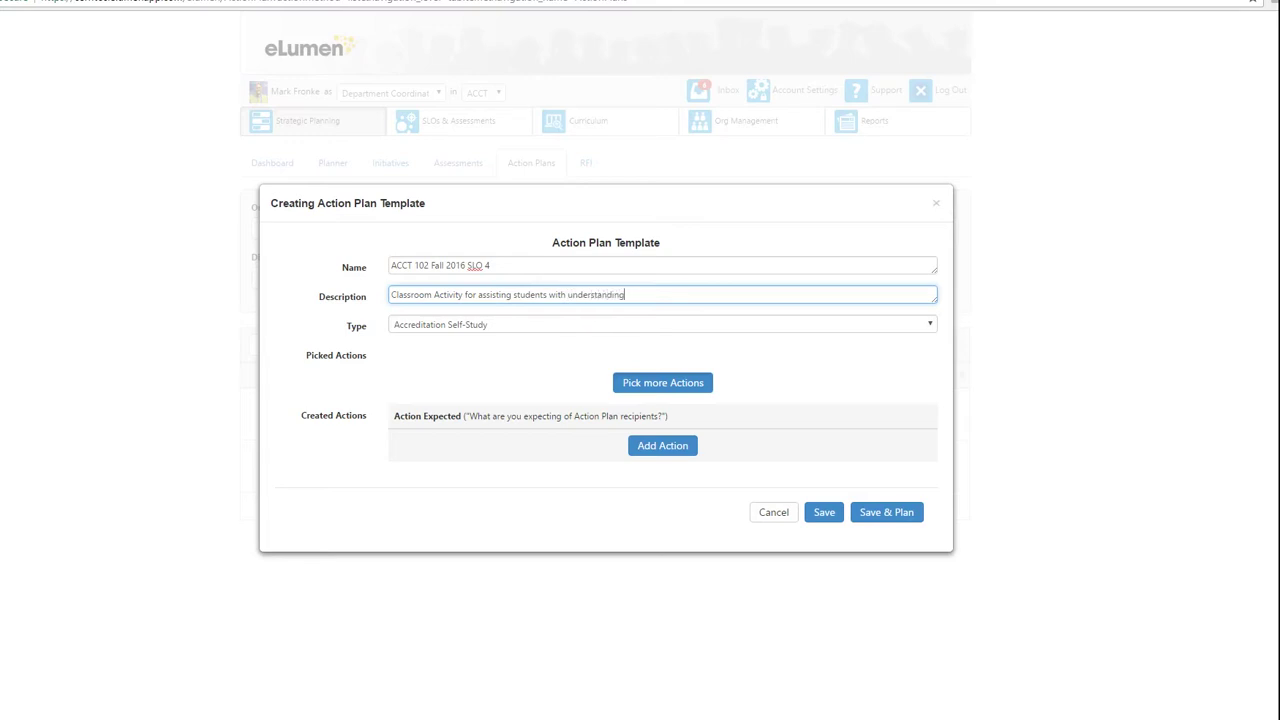
text( the four steps in the proce)
text(ss costing proce)
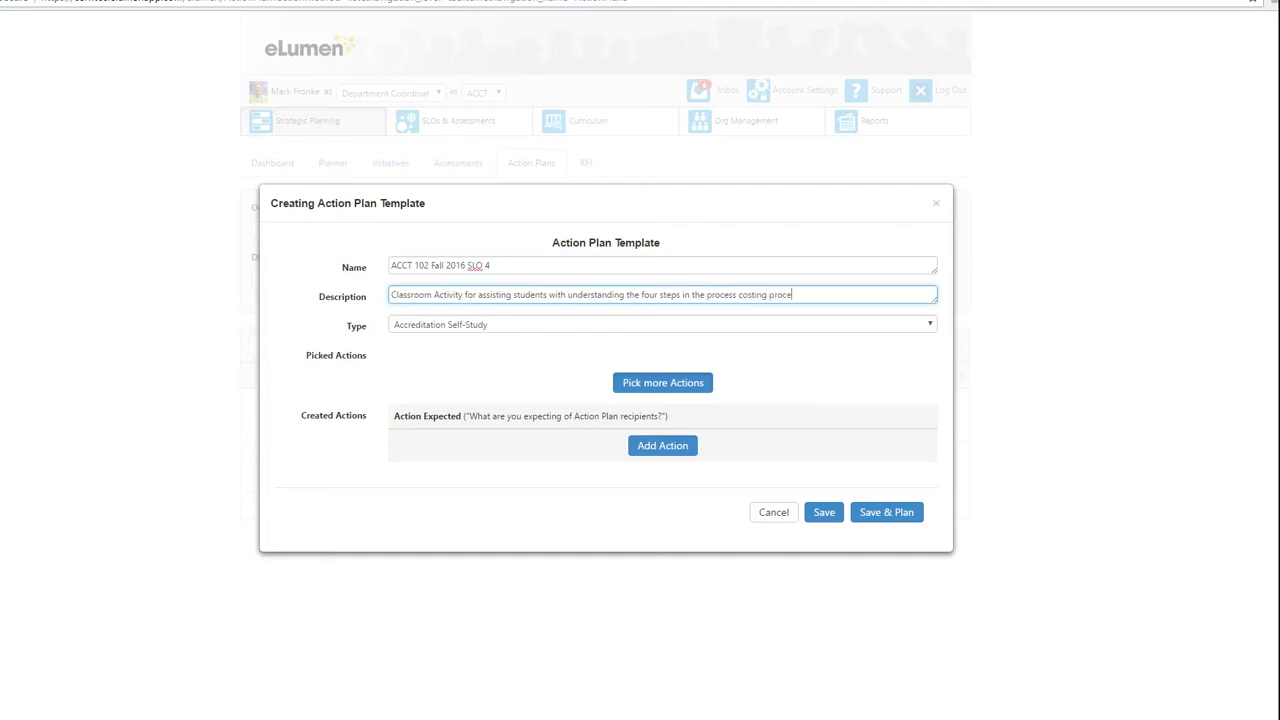
text(dure)
- Set the template type to Assessment Plan and add an empty expected-action row
click(929, 325)
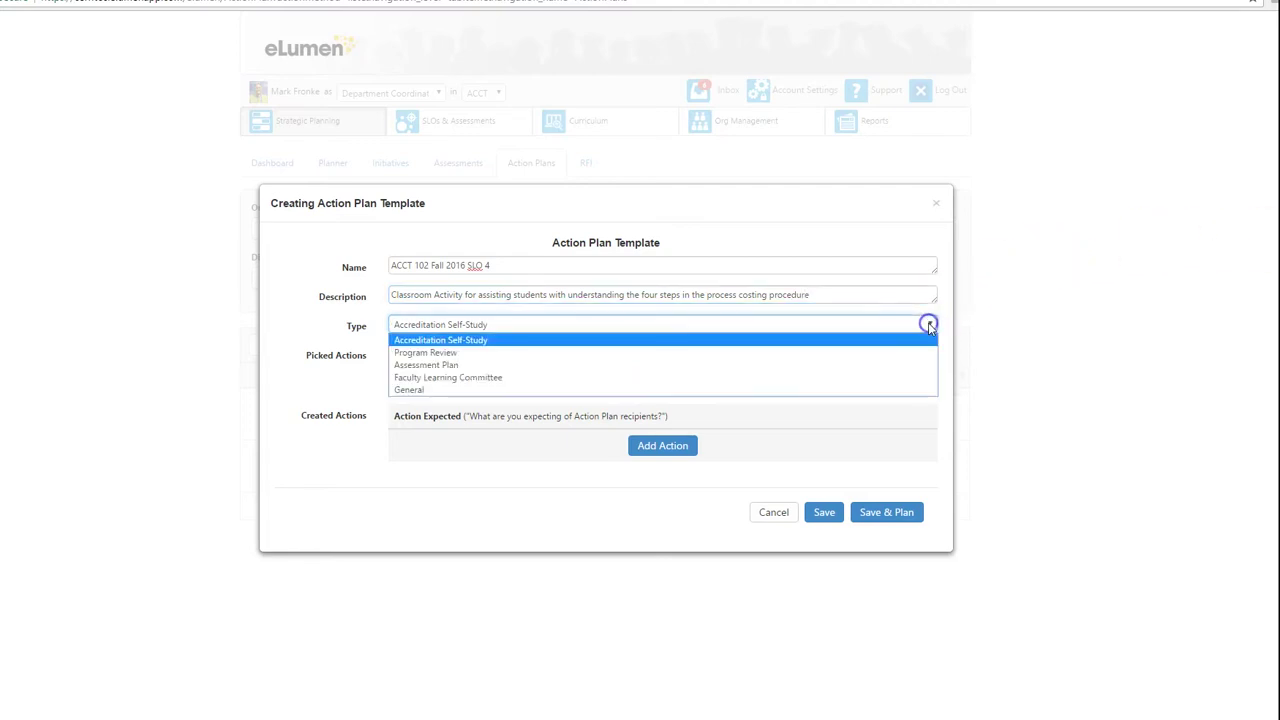
click(418, 365)
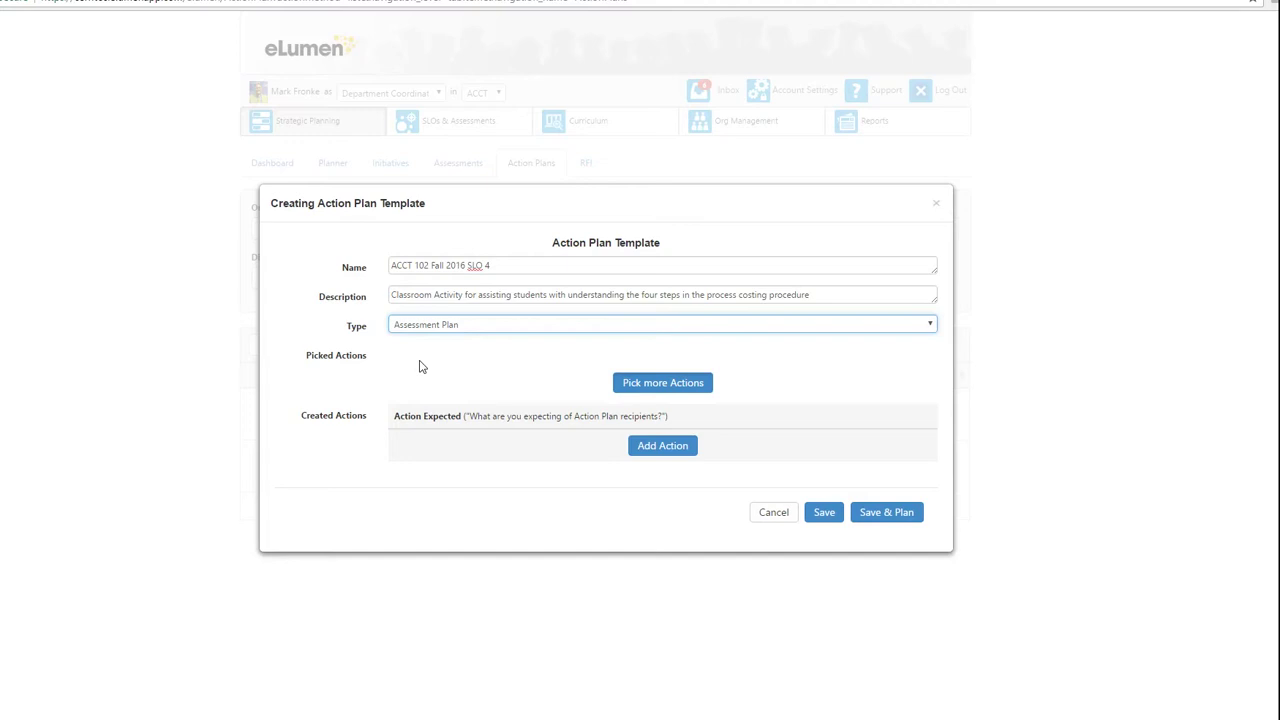
click(664, 450)
- Add the action 'Provide spreadsheet and instructor handout for Process Costing Activity' with CSLO linking enabled
click(662, 450)
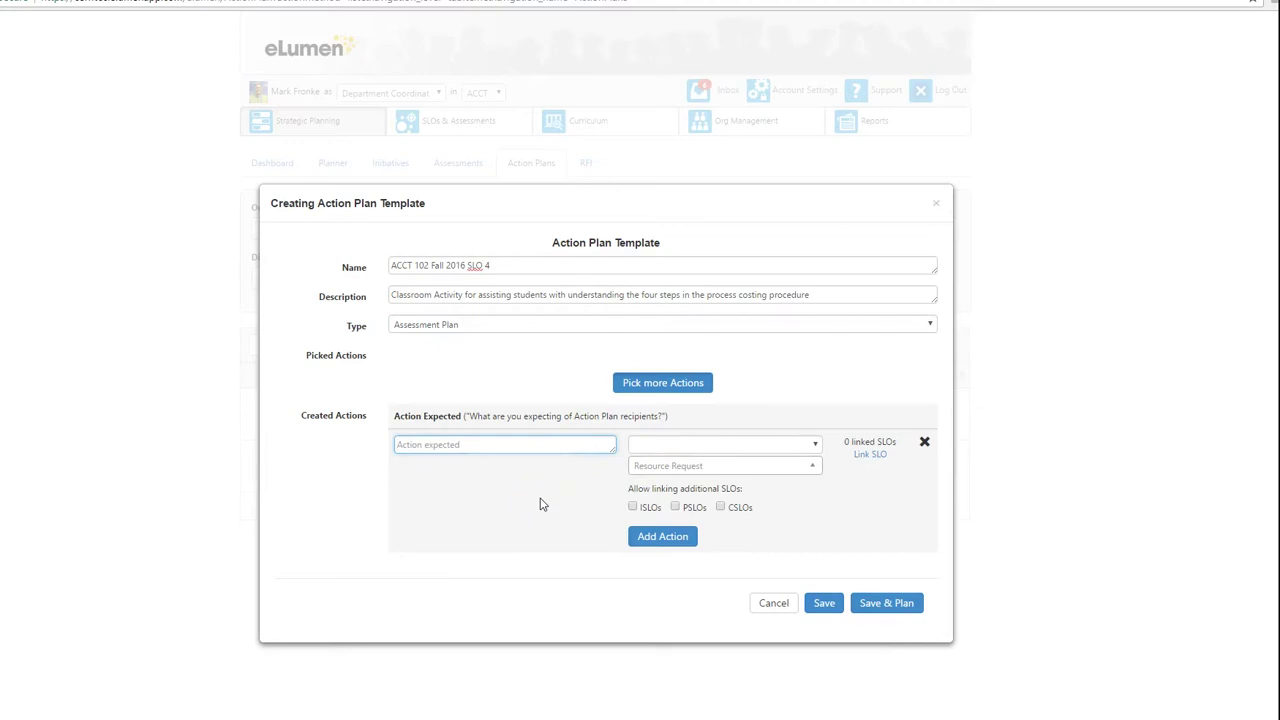
text(Provide spreadsheet and instructo)
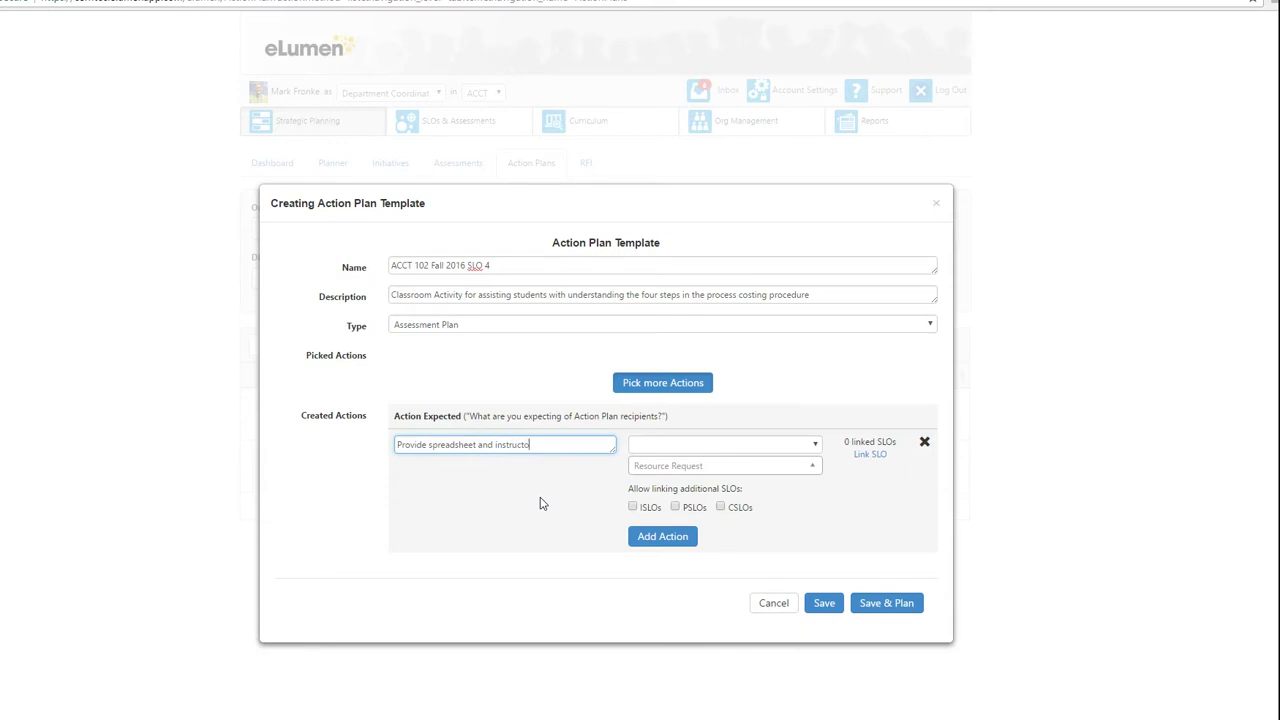
text(r handout for Process Costing )
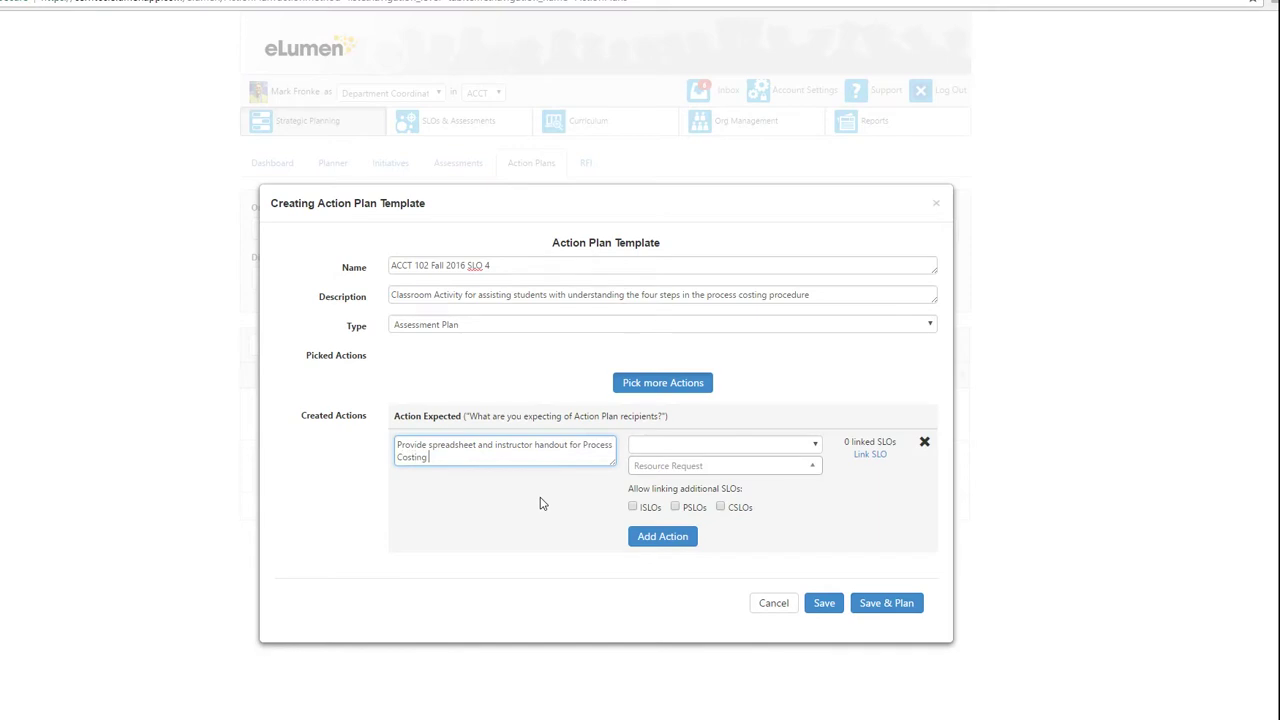
text(Activty)
click(544, 511)
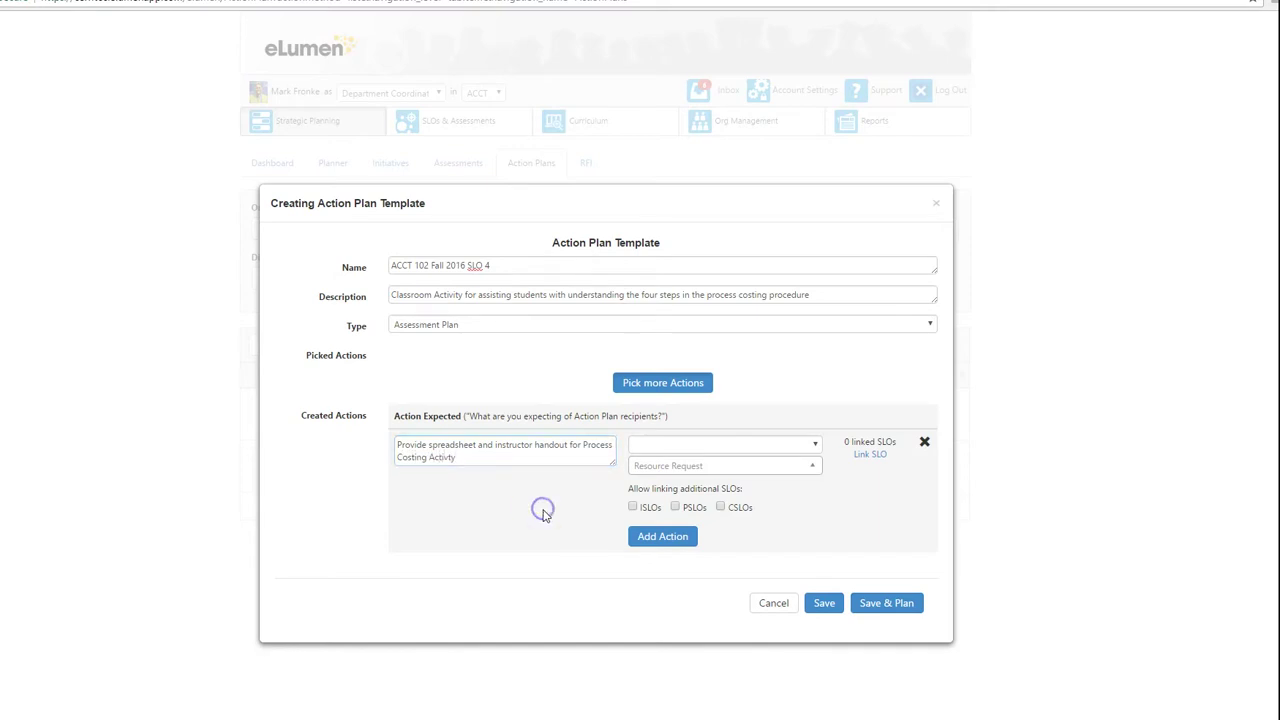
click(720, 508)
- Link the ACCT - 102 Fund Of Accounting II CSLO on process costing cost flows to the action
click(869, 456)
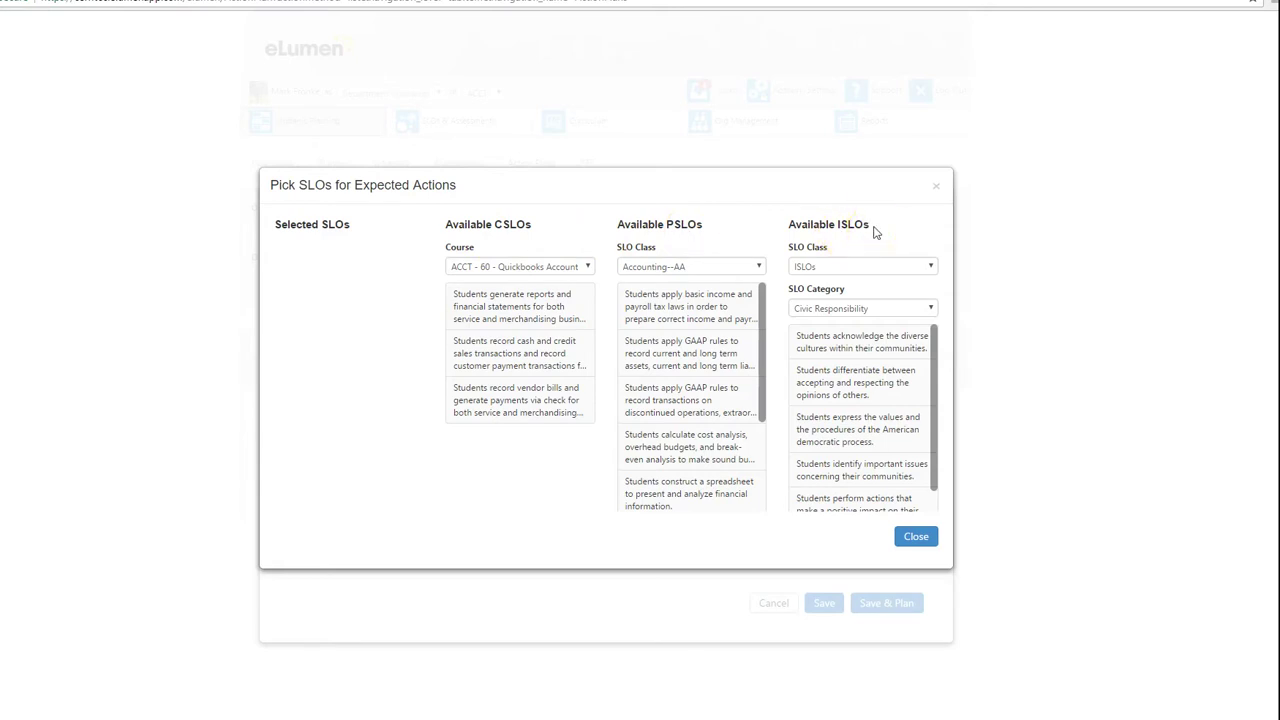
click(589, 266)
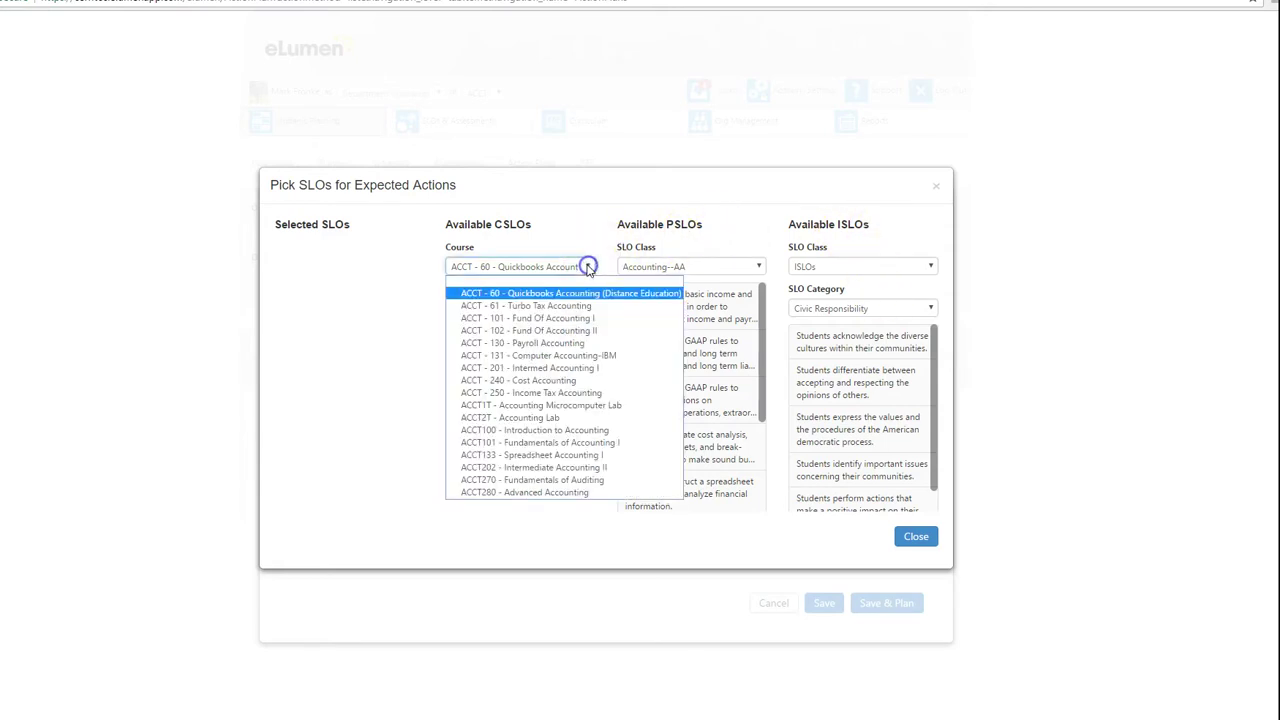
click(550, 331)
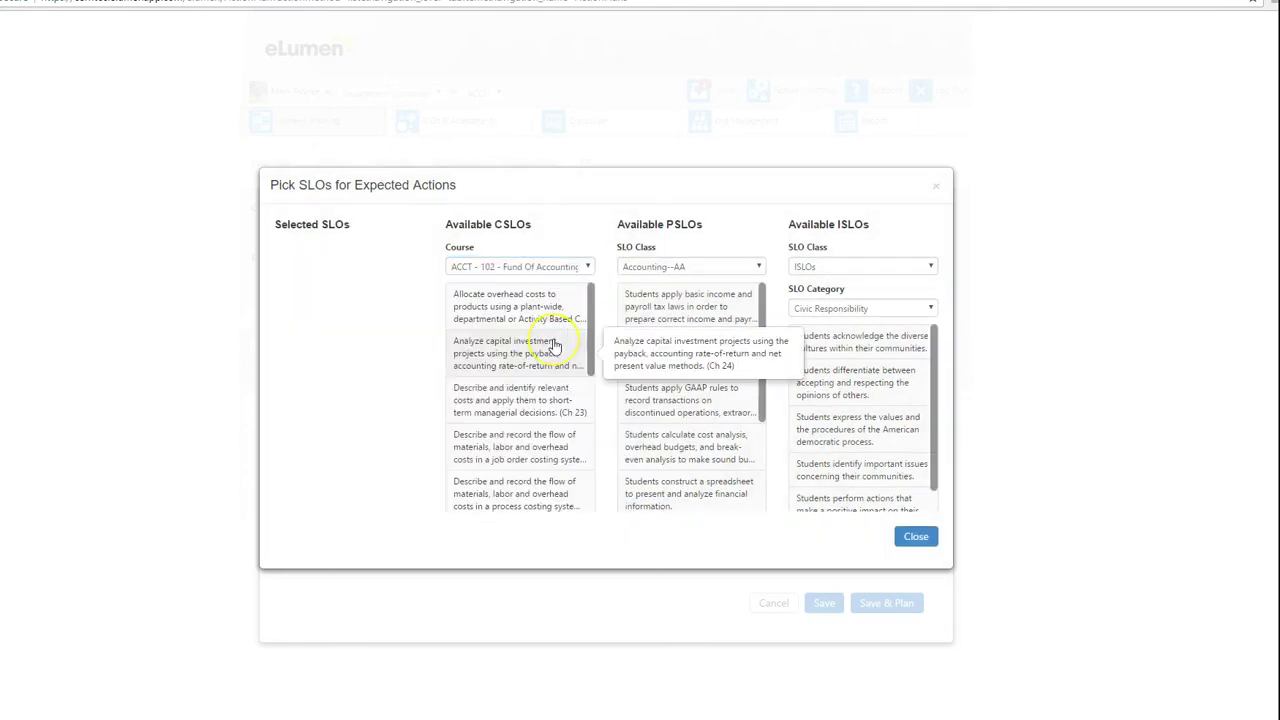
scroll(556, 345, down, 1)
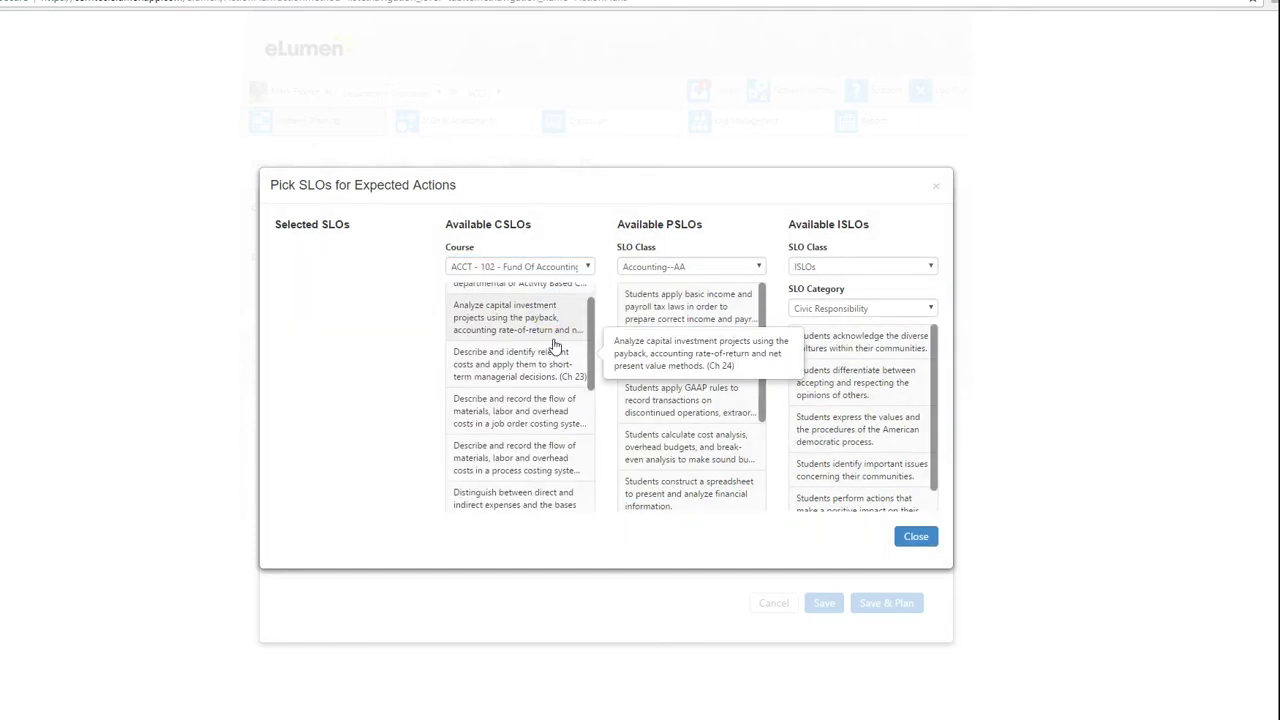
click(517, 460)
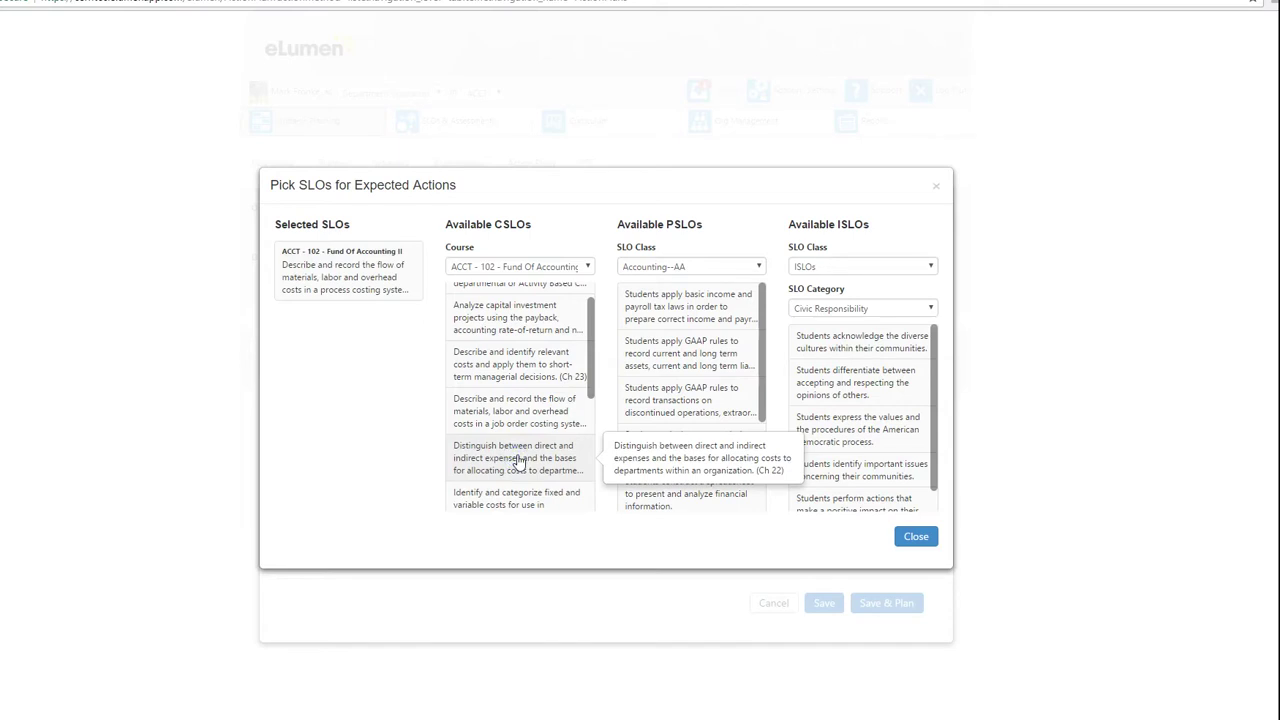
click(918, 540)
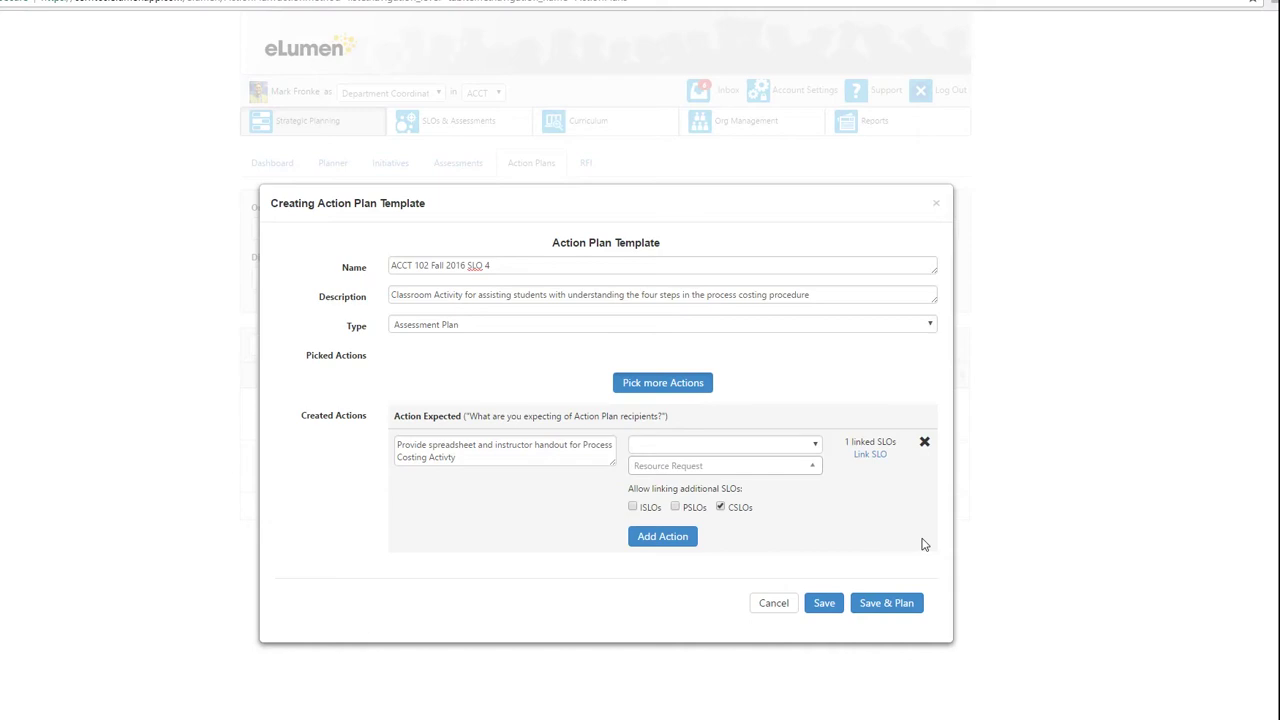
- Save the template with Save & Plan, opening its 2017 SP planning page
click(918, 537)
click(893, 512)
click(886, 605)
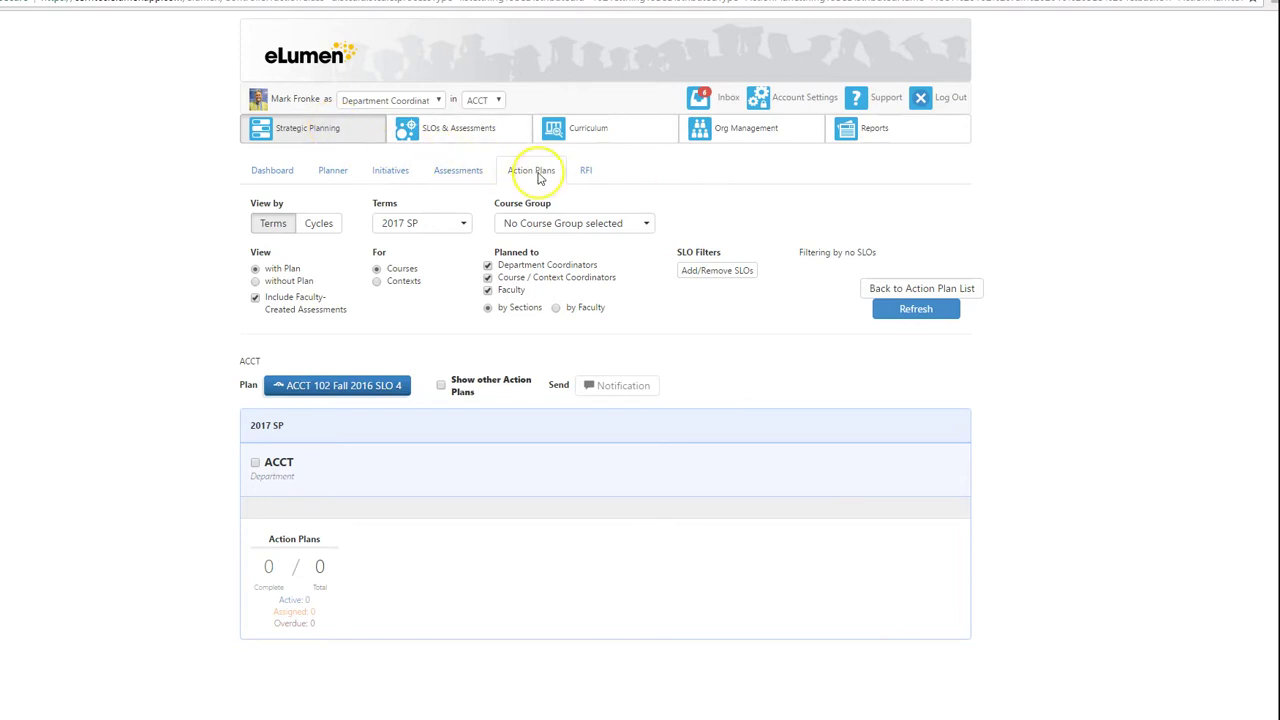
- Filter to term 2016 FA instead of 2017 SP, showing only courses without a plan
click(537, 174)
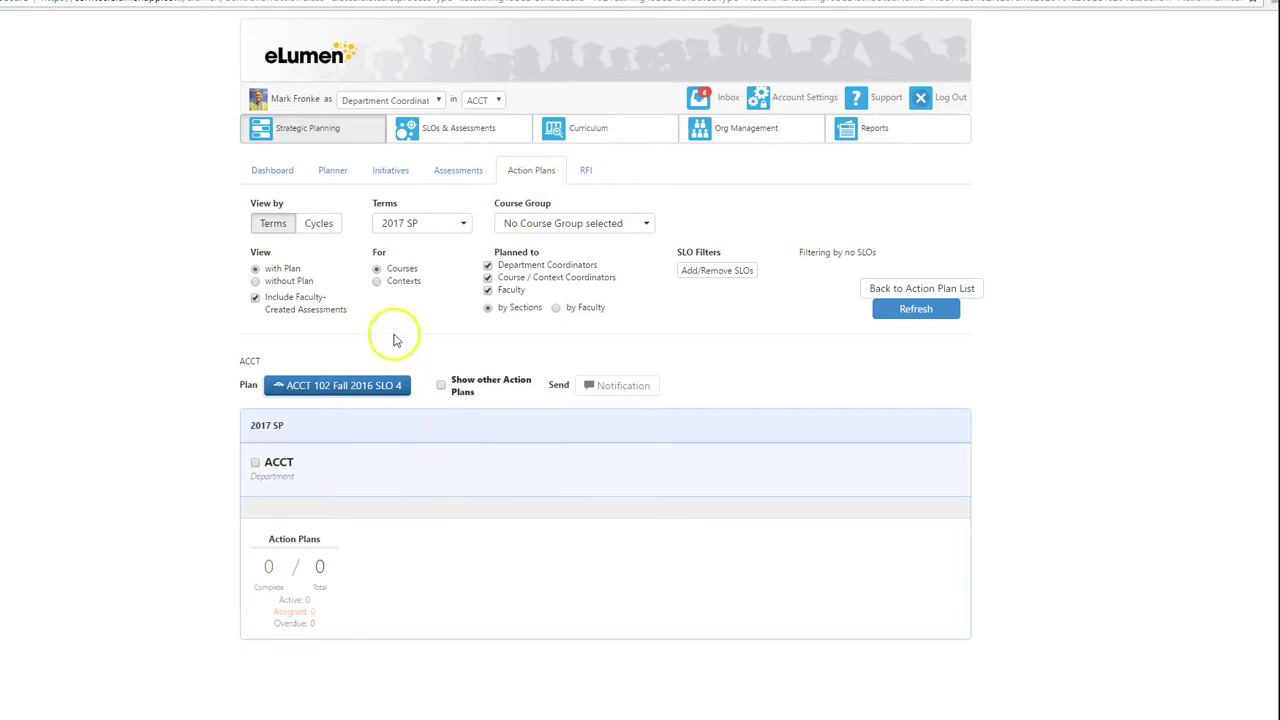
click(463, 224)
click(385, 263)
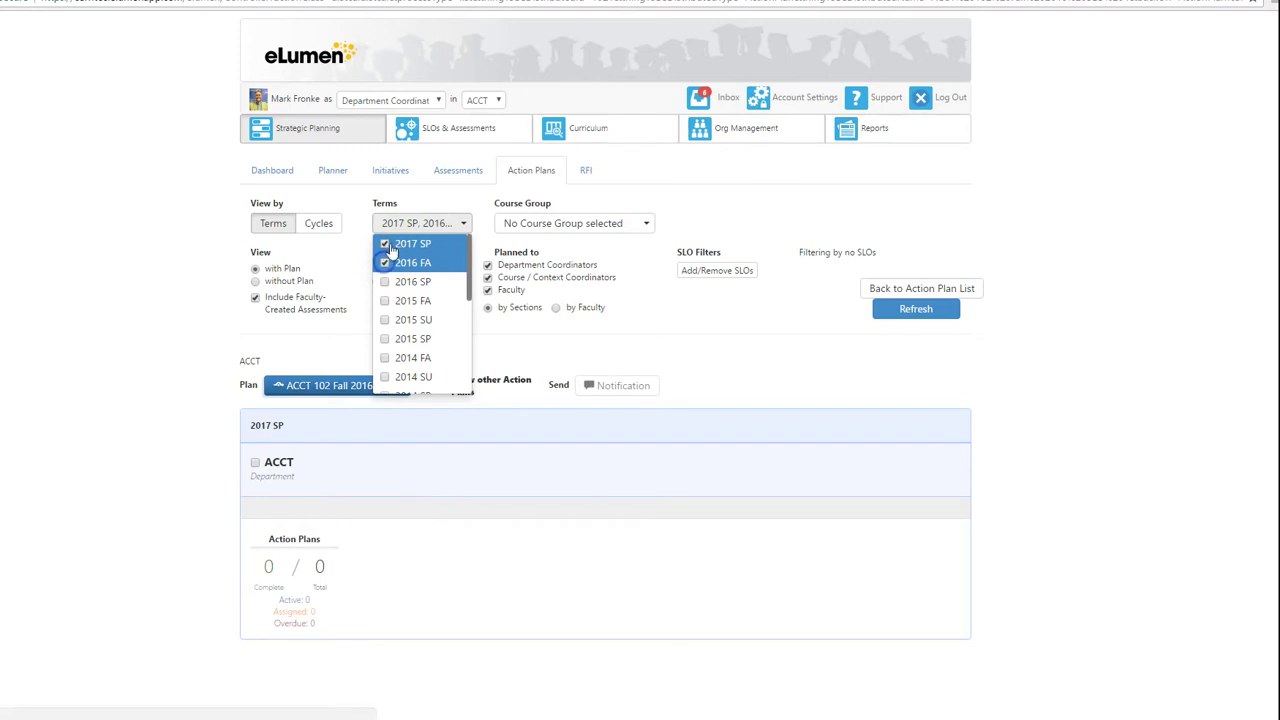
click(385, 244)
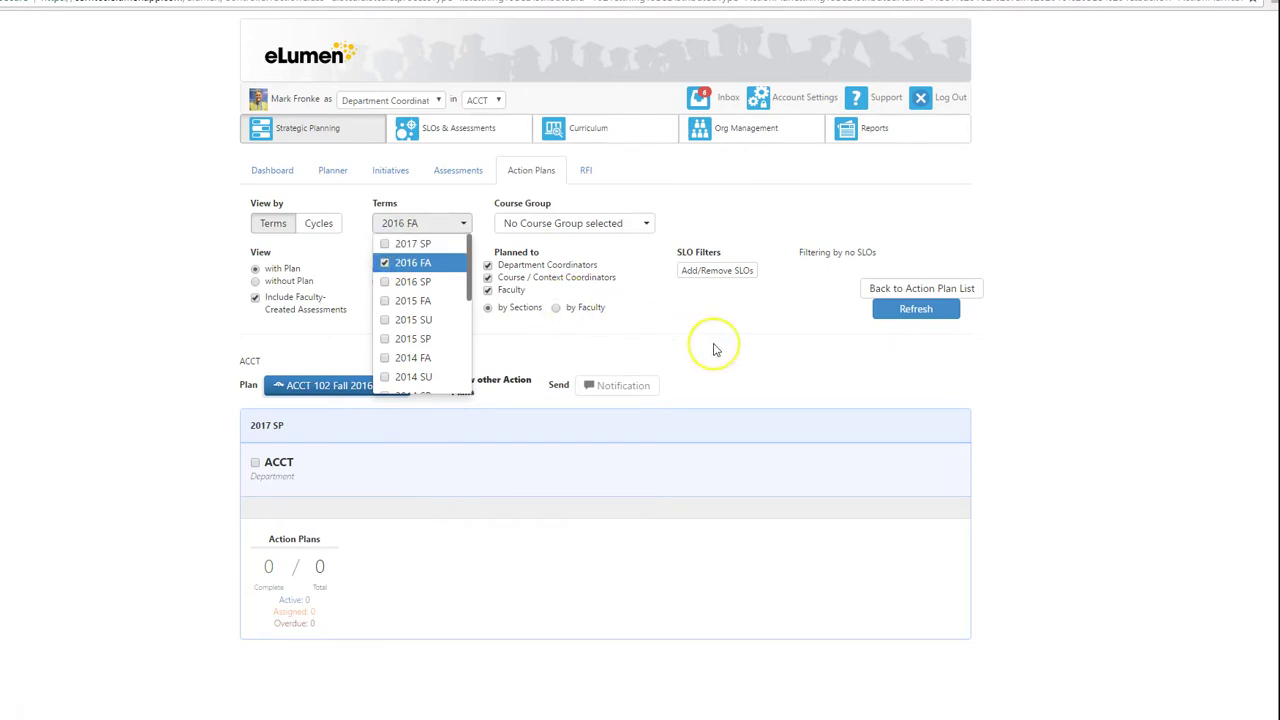
click(255, 281)
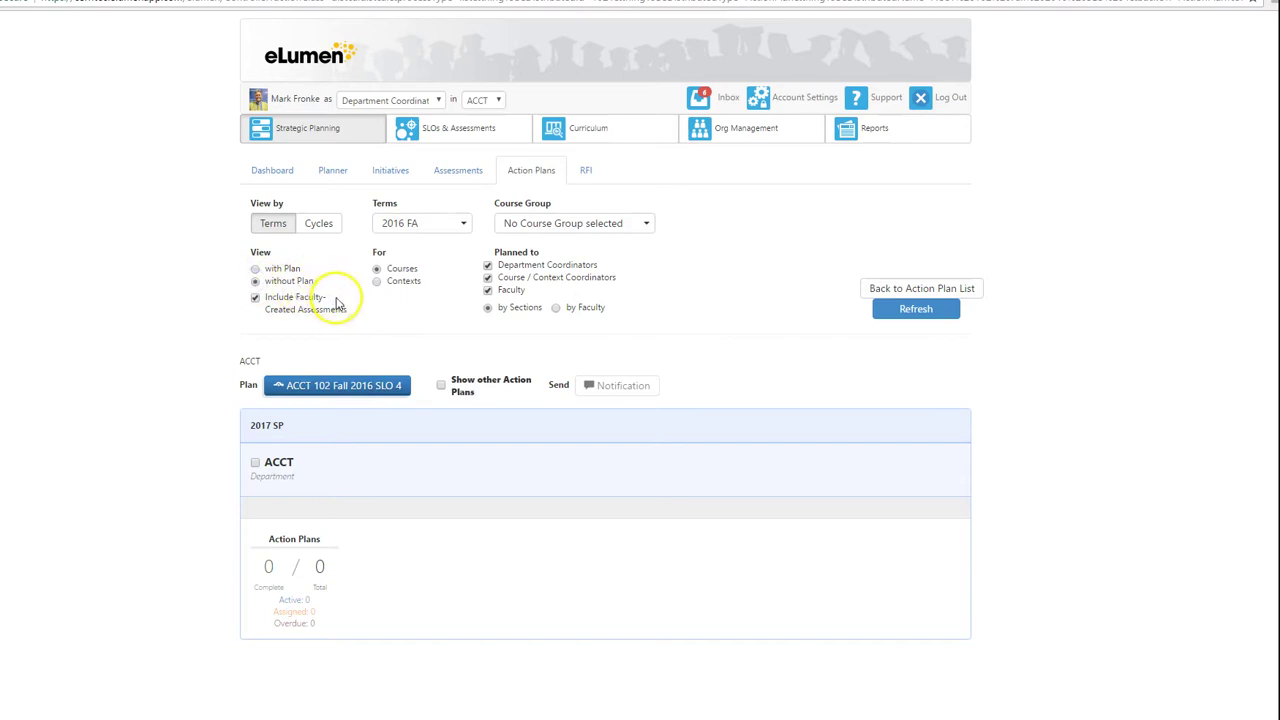
click(403, 319)
click(827, 363)
click(846, 337)
click(914, 309)
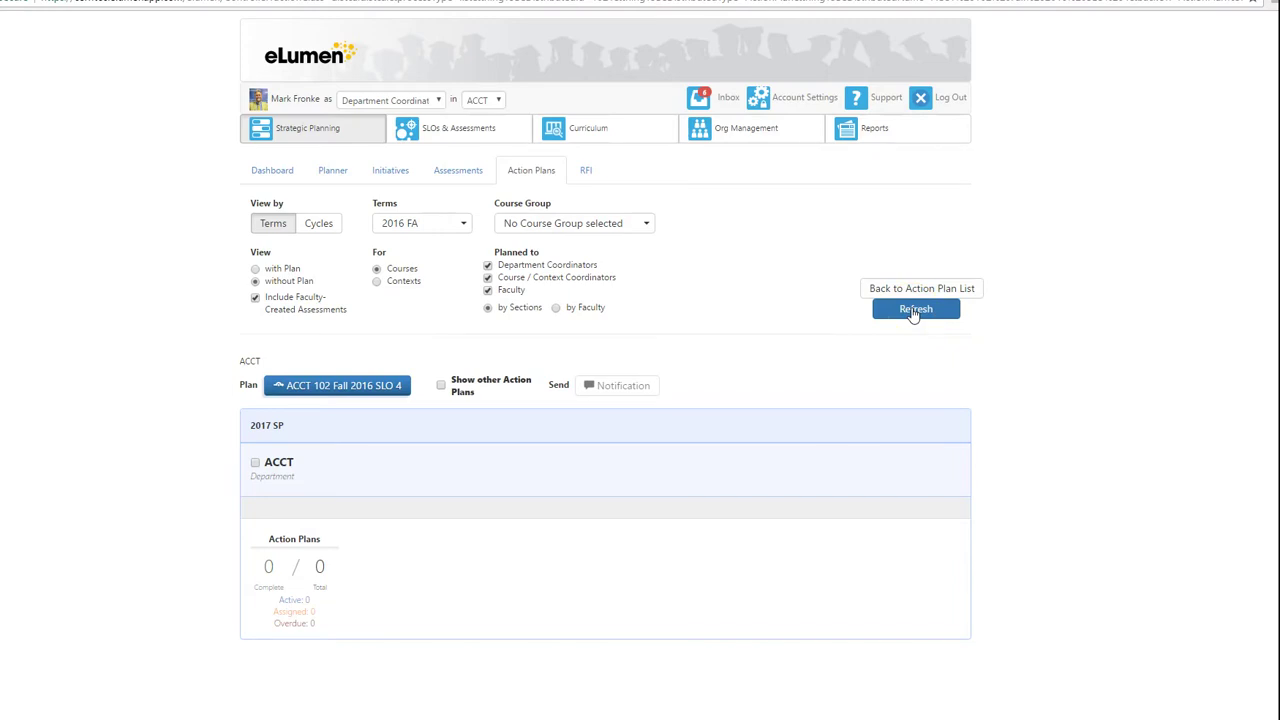
click(913, 311)
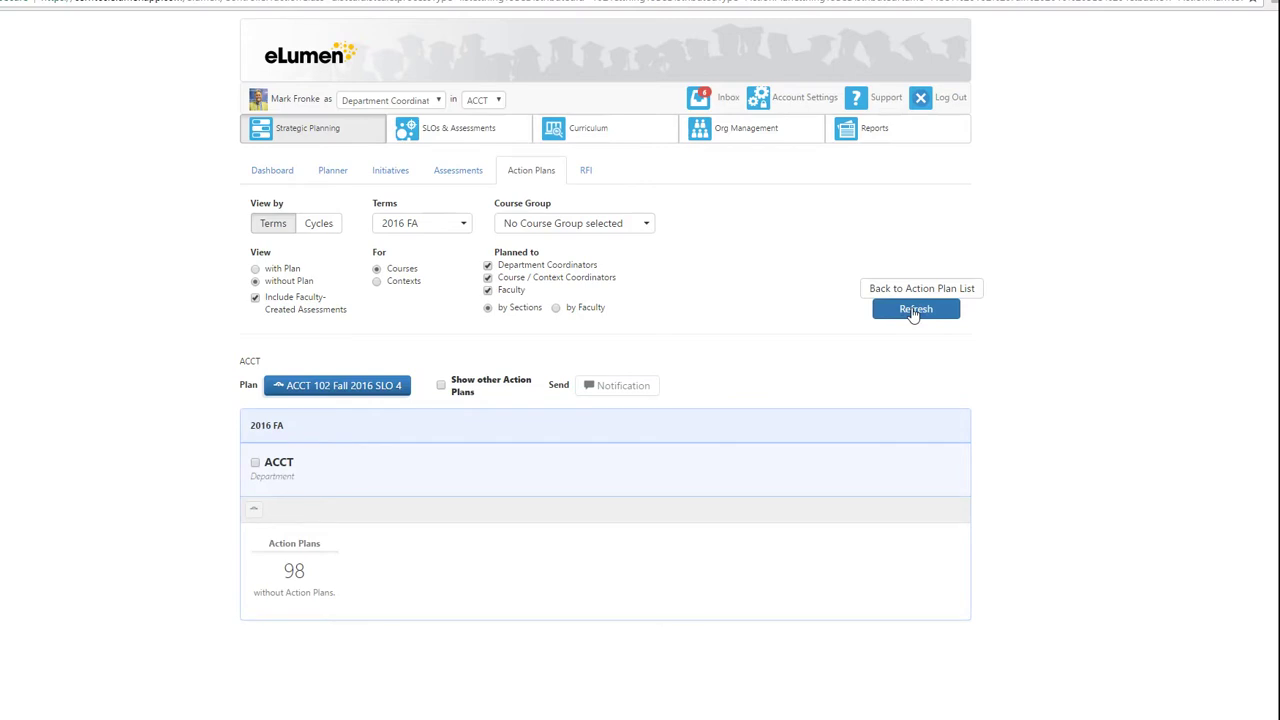
- Open the 98 unplanned courses and drill into ACCT 102's 16 sections lacking action plans
click(295, 576)
scroll(380, 529, down, 4)
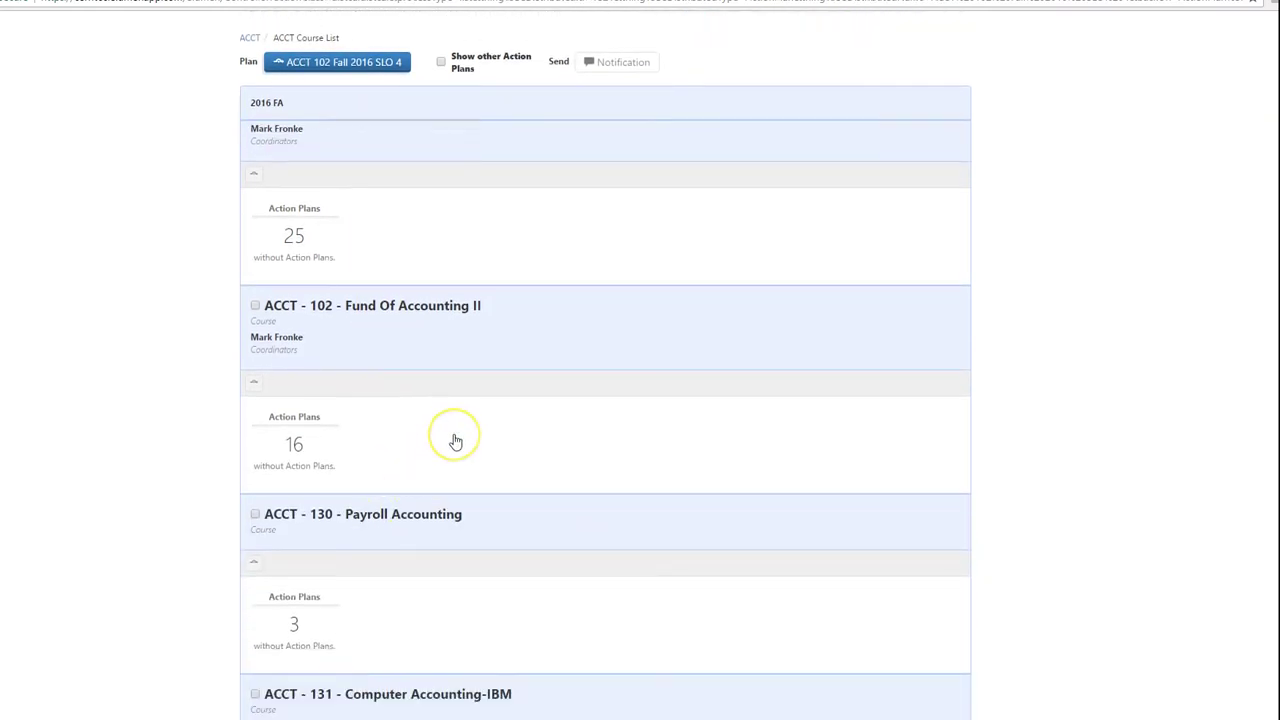
scroll(455, 440, down, 1)
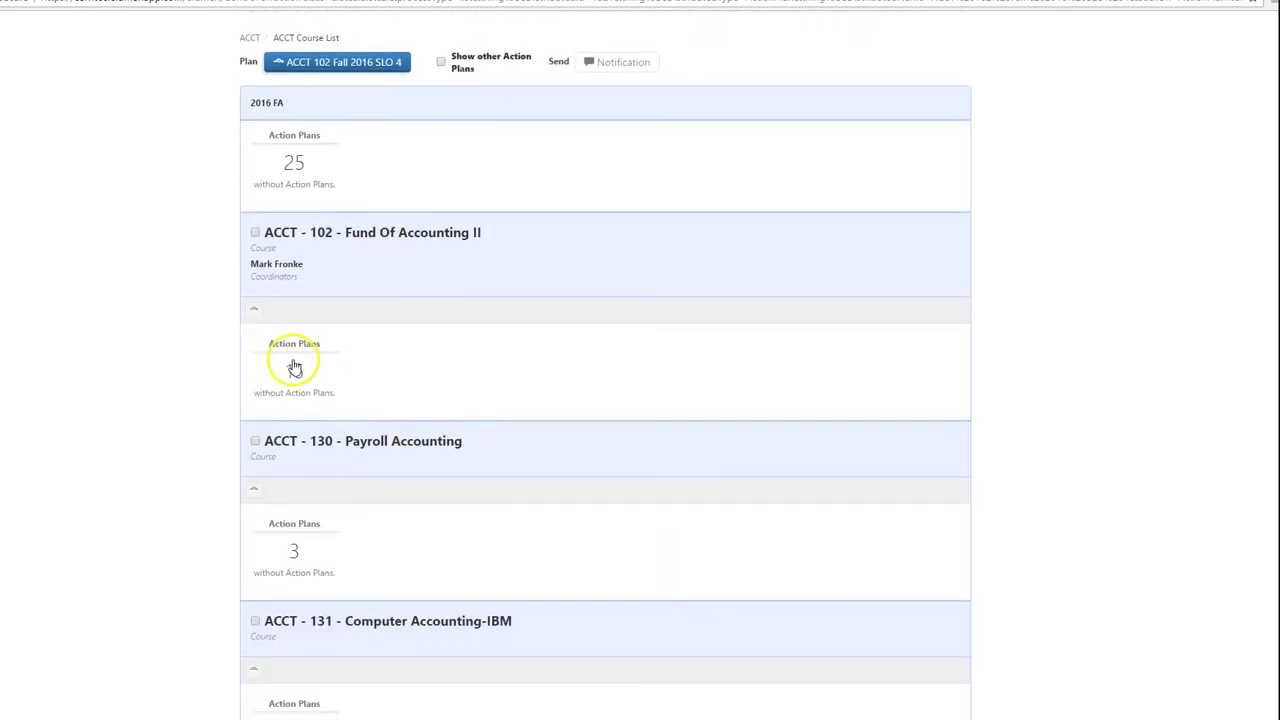
click(292, 372)
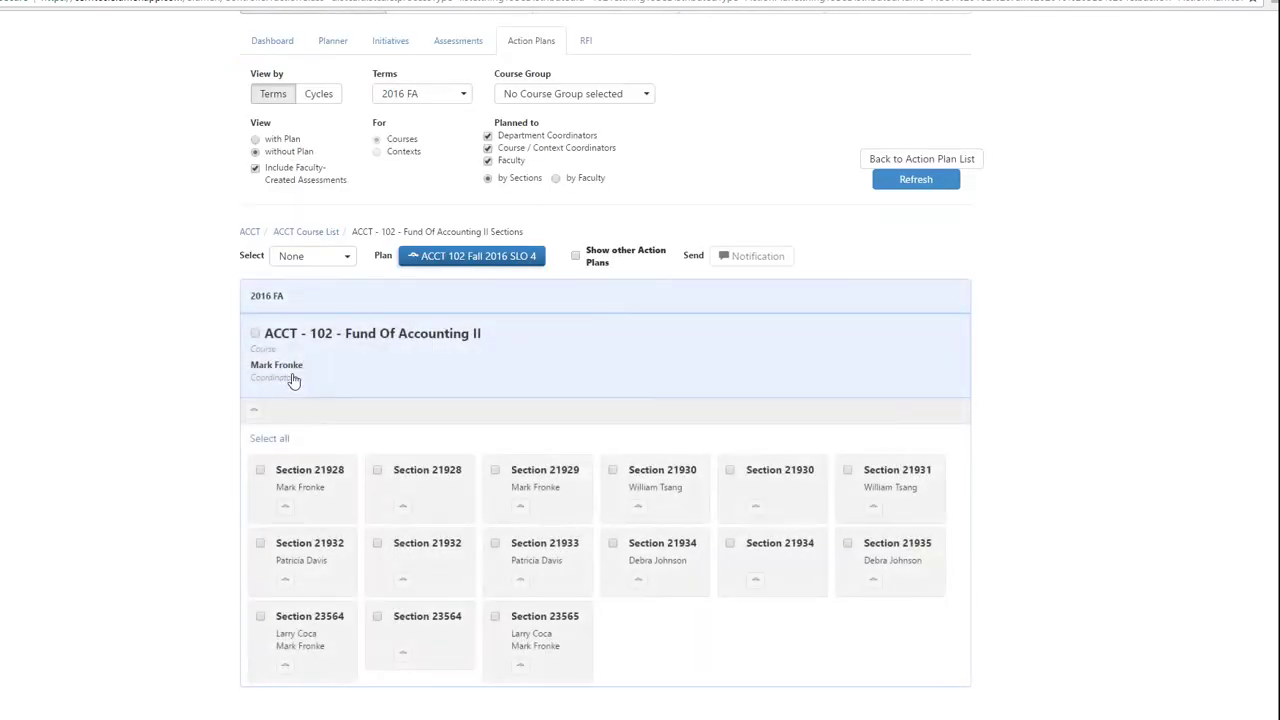
click(610, 375)
click(262, 440)
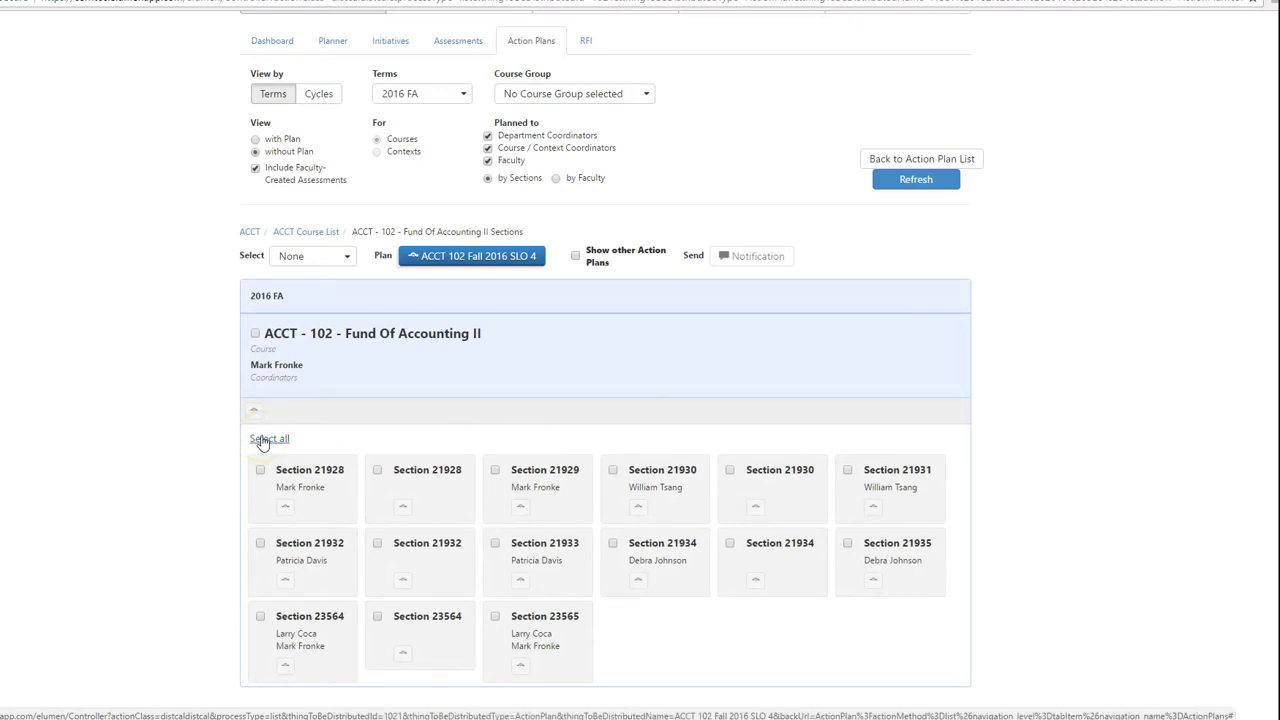
- Select all ACCT 102 section cards and bring up Confirm Plan for ACCT 102 Fall 2016 SLO 4
click(266, 441)
click(267, 444)
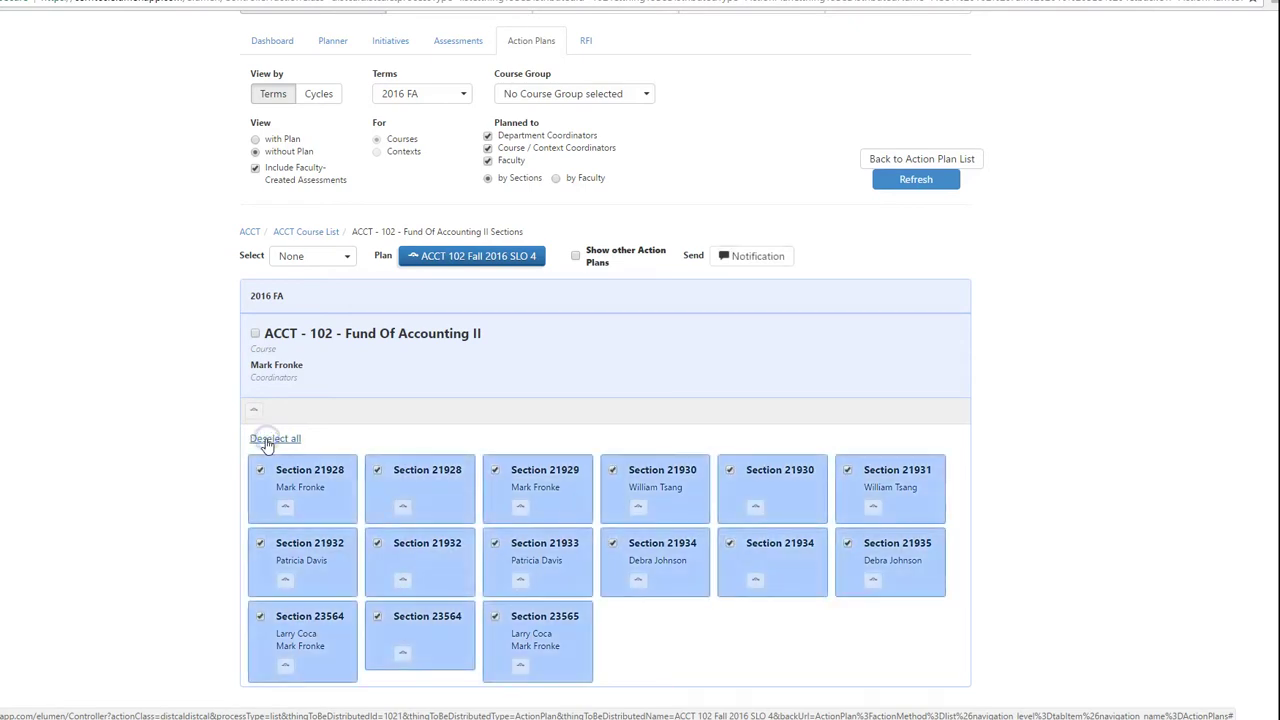
click(555, 553)
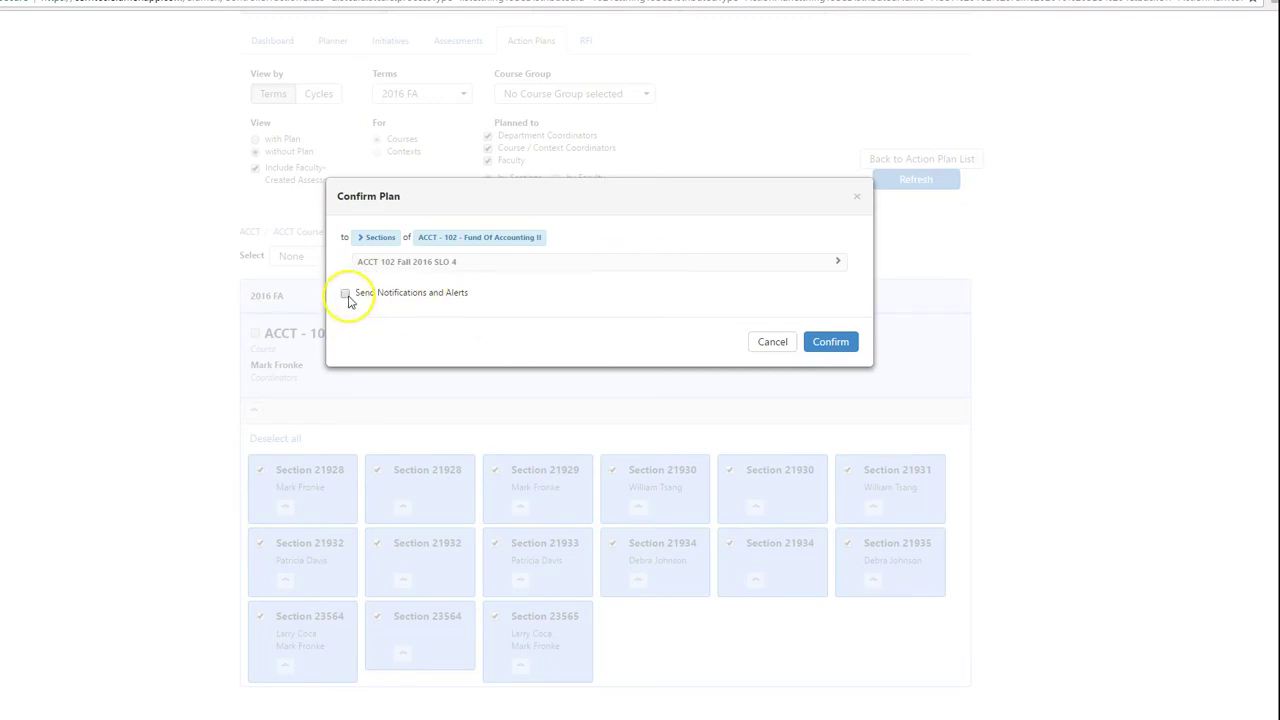
- Confirm the plan for all selected sections with notifications off, then return to Action Plans
click(345, 293)
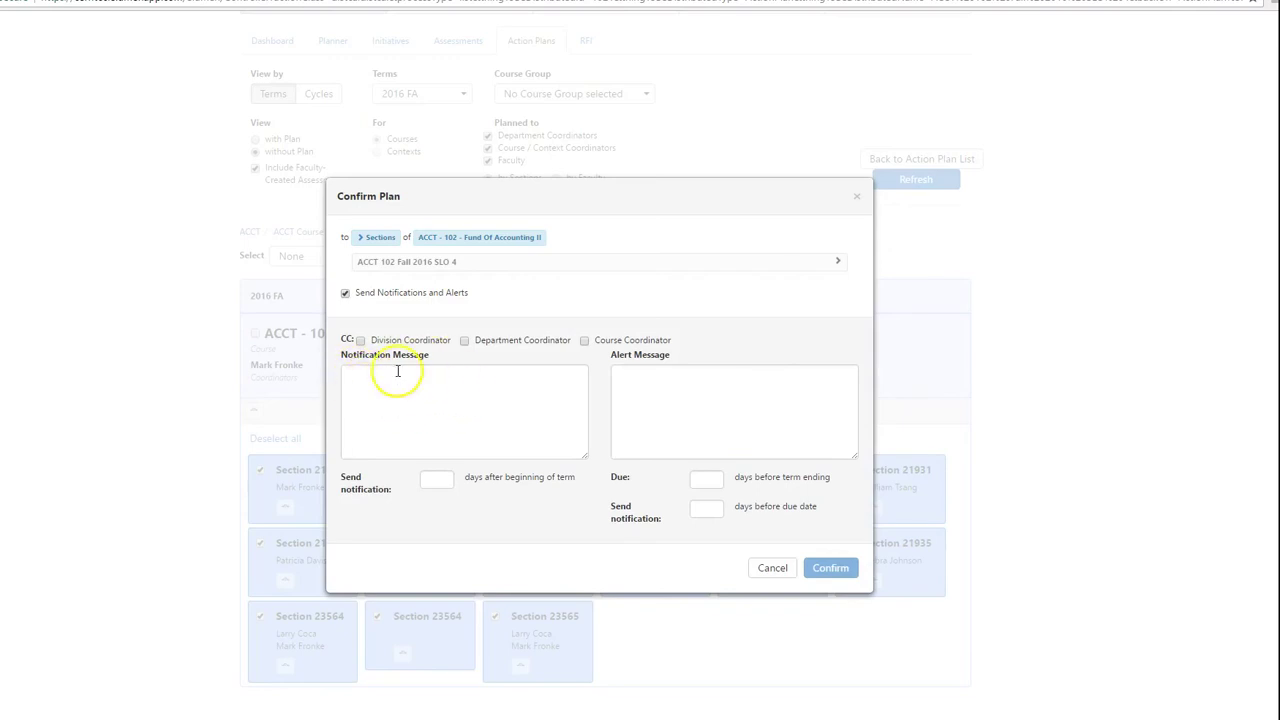
click(345, 294)
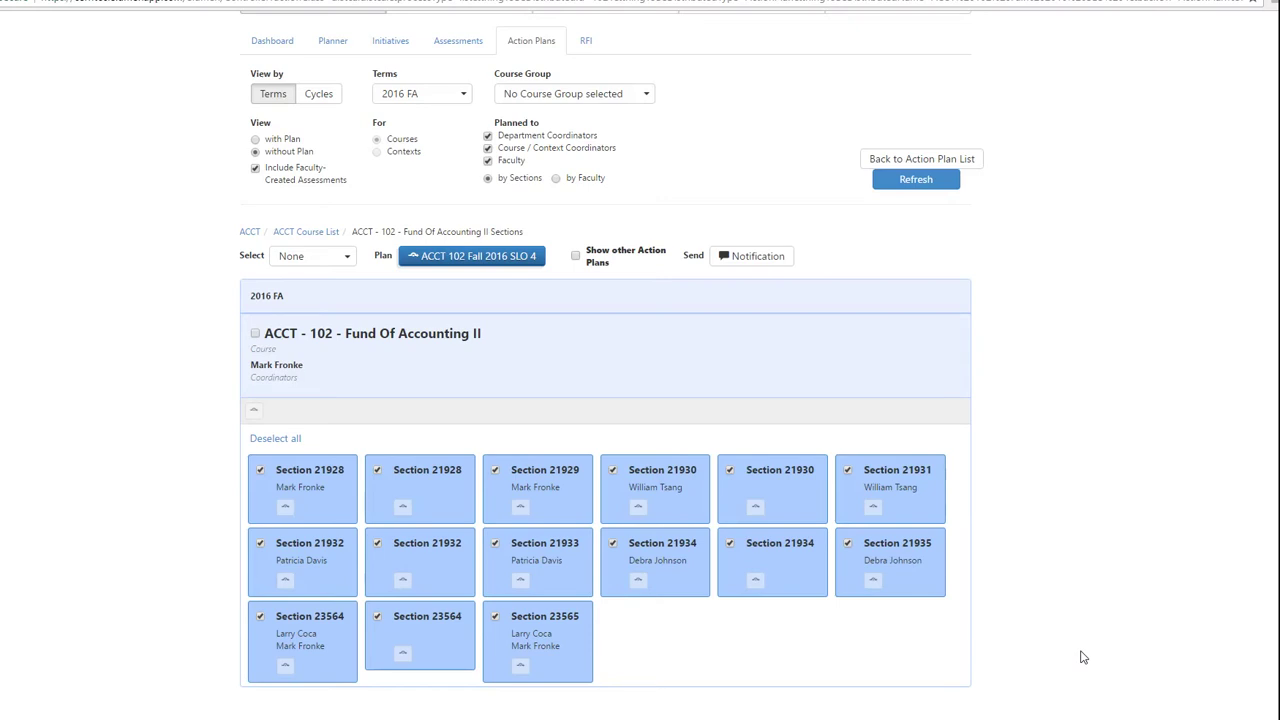
click(724, 143)
click(921, 158)
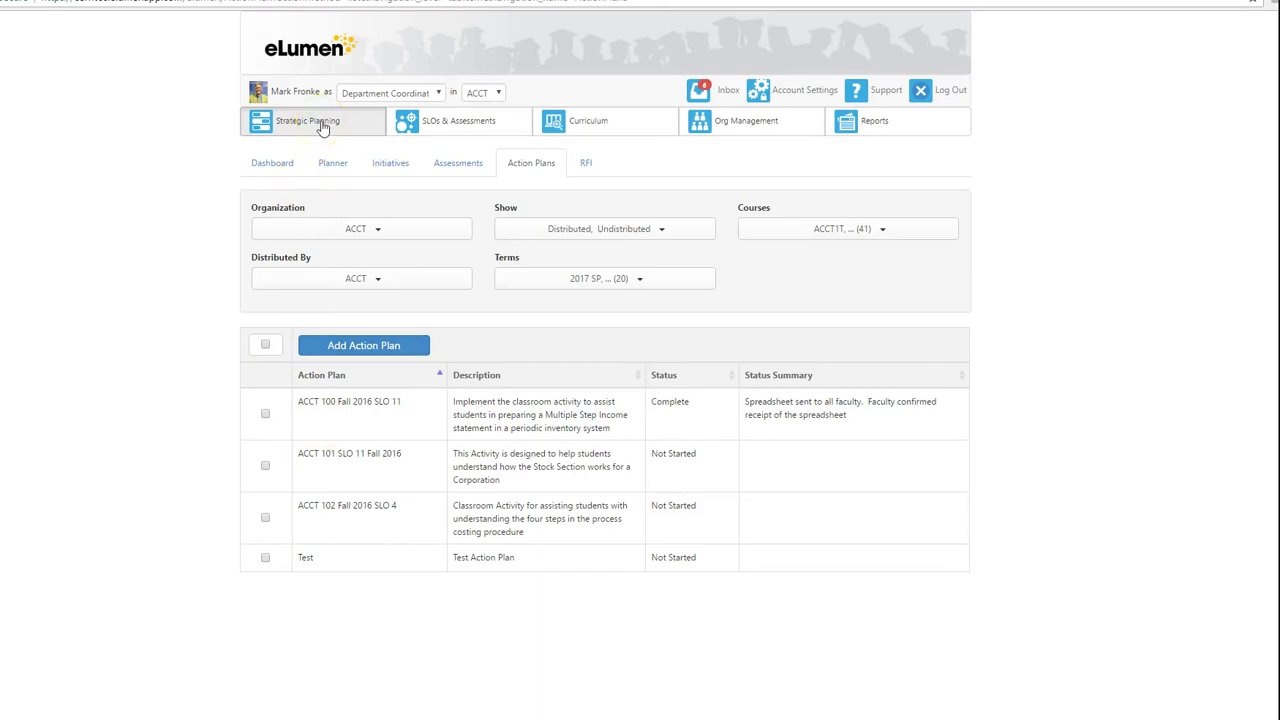
- Select the ACCT 102 Fall 2016 SLO 4 plan and view its Summary page
click(538, 166)
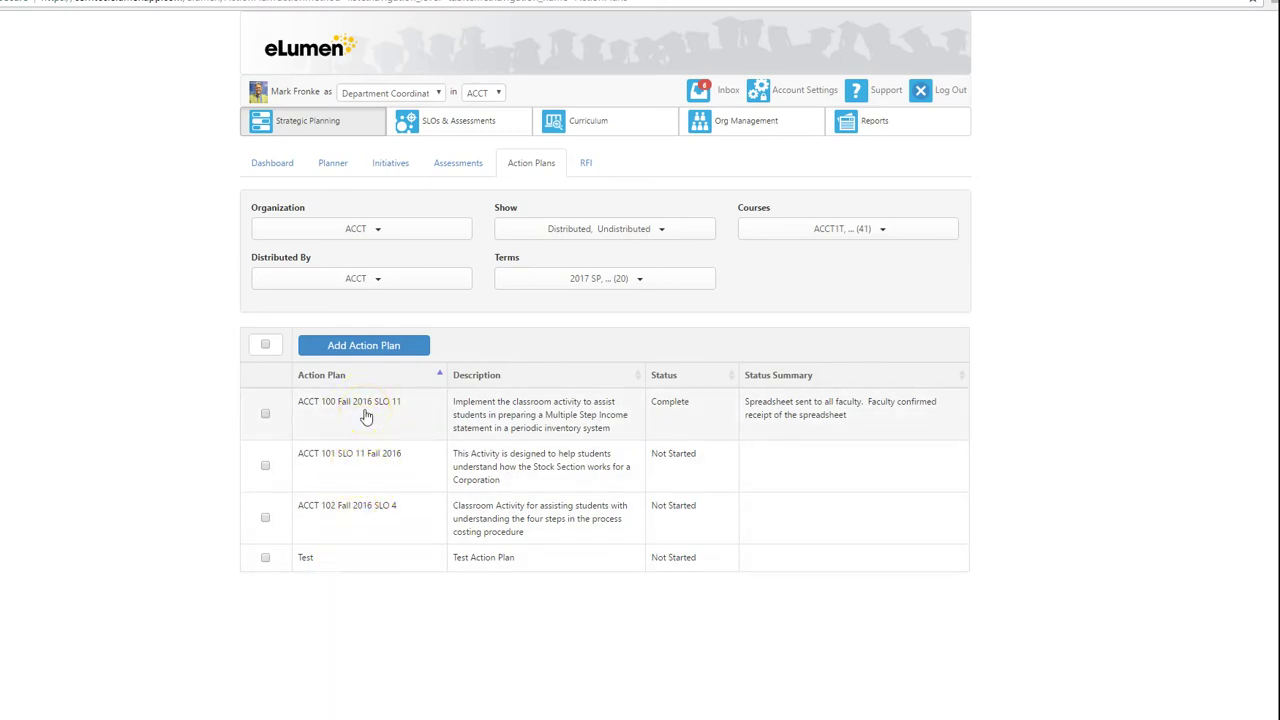
click(333, 528)
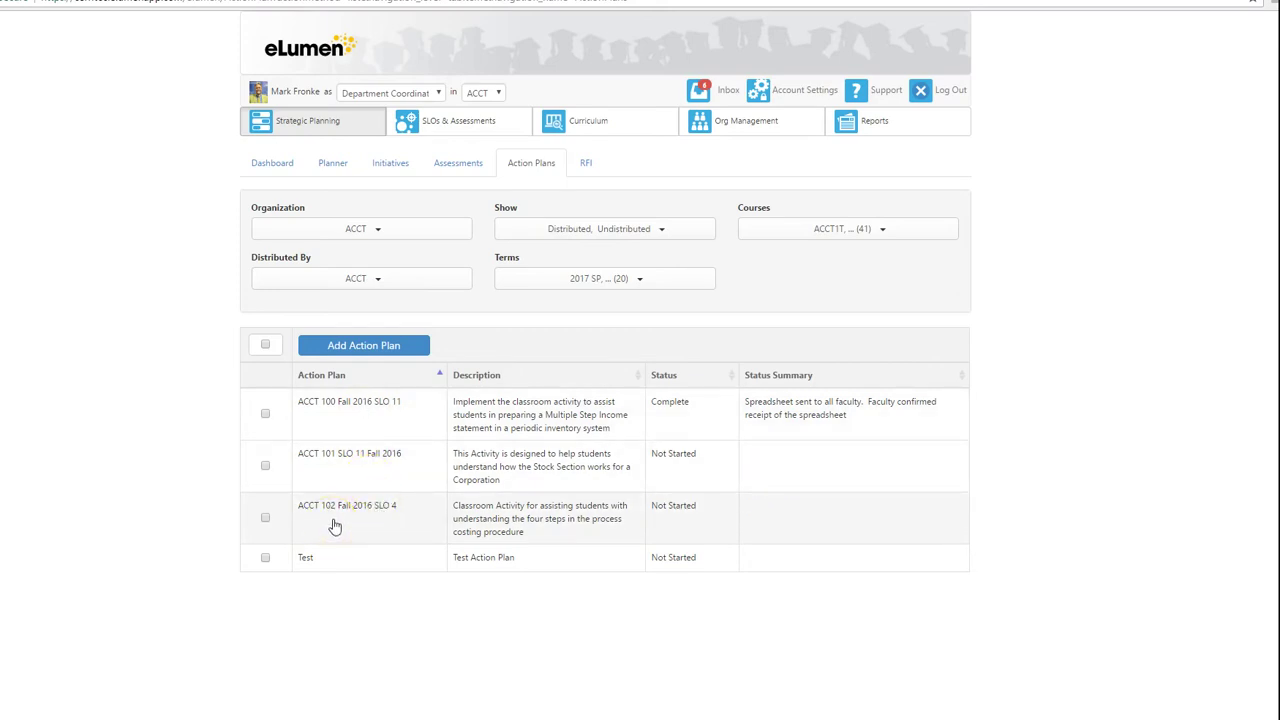
click(288, 521)
click(266, 519)
click(266, 522)
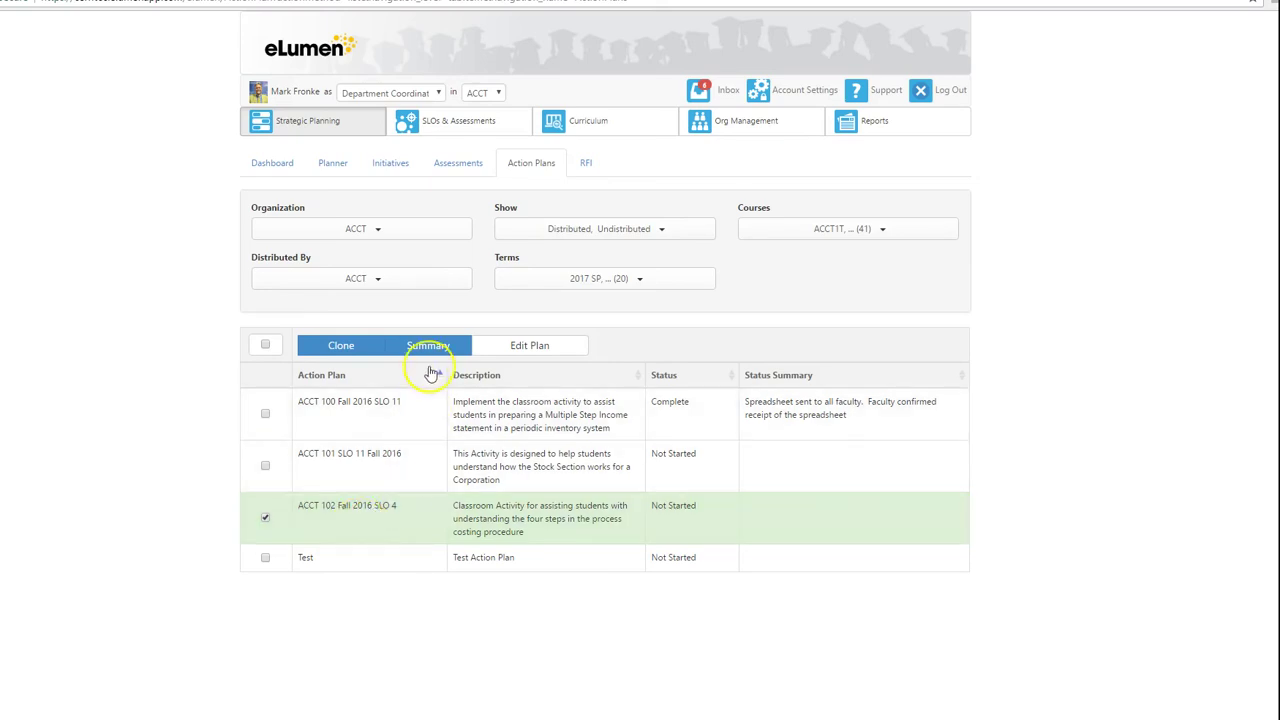
click(430, 347)
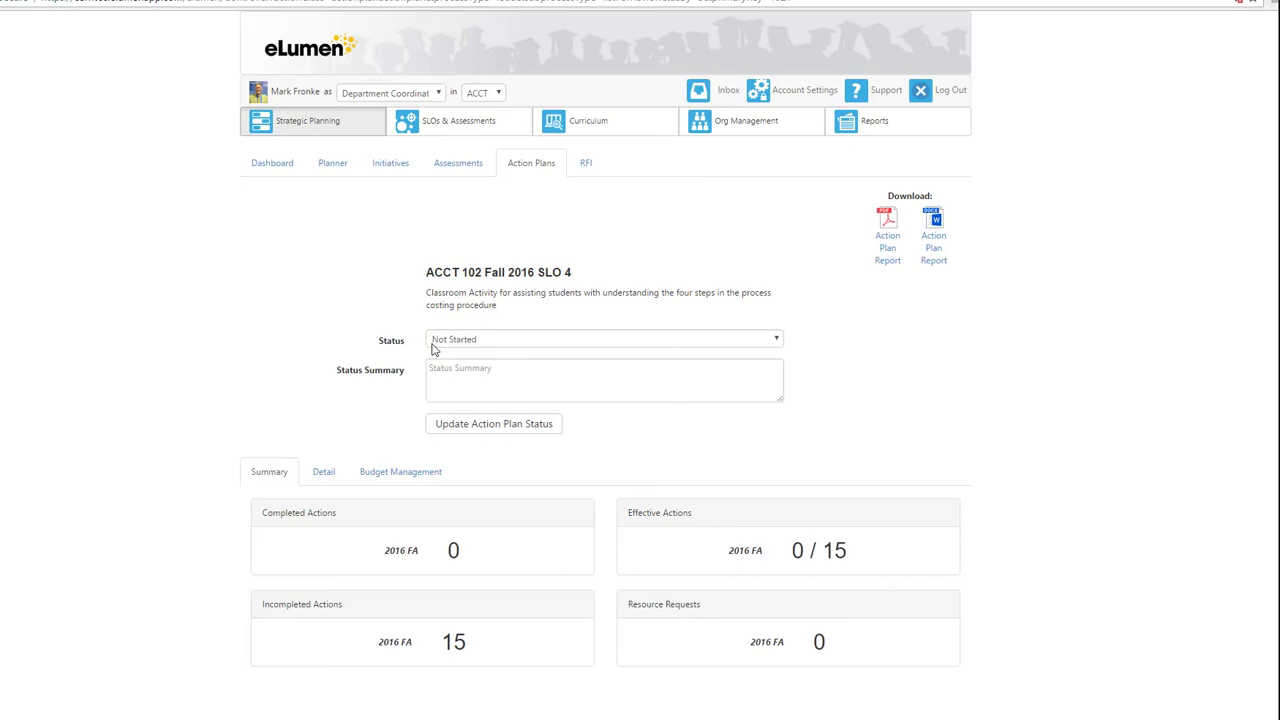
- Set the SLO 4 status to Complete with summary 'Spreadsheet and Instructor materials were sent to all Accounting 102 faculty for implementation'
click(440, 343)
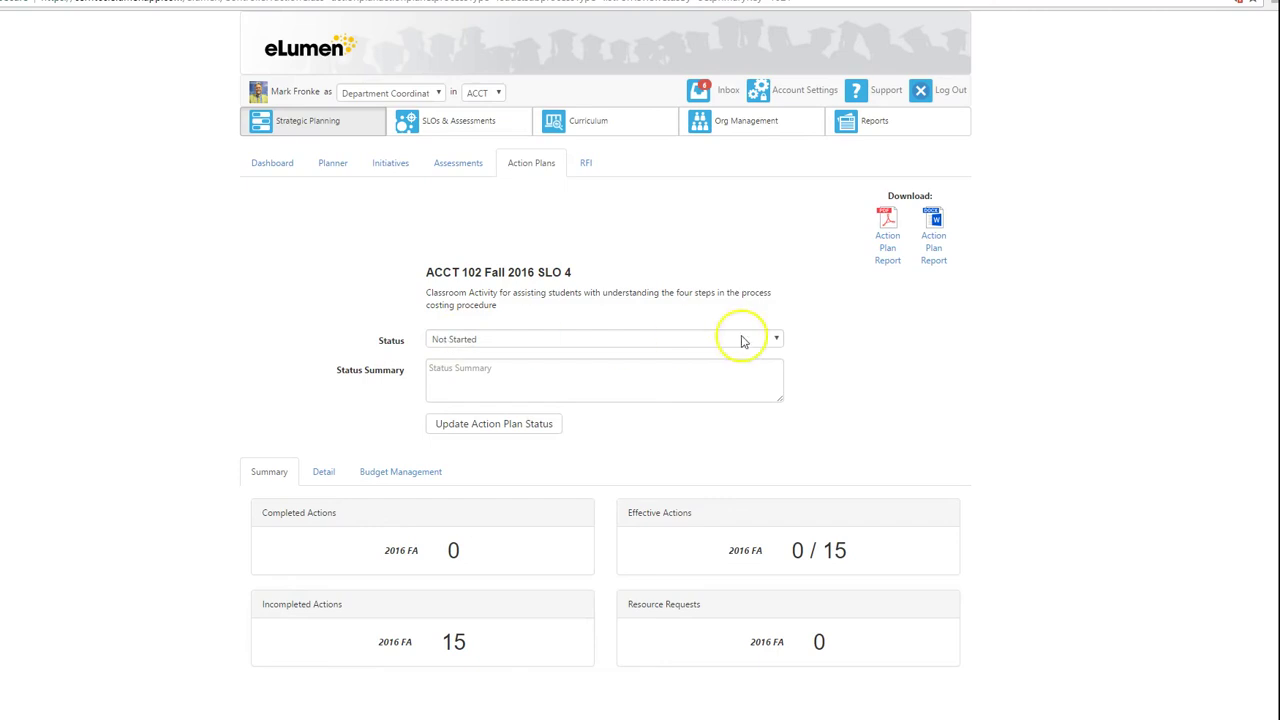
click(776, 340)
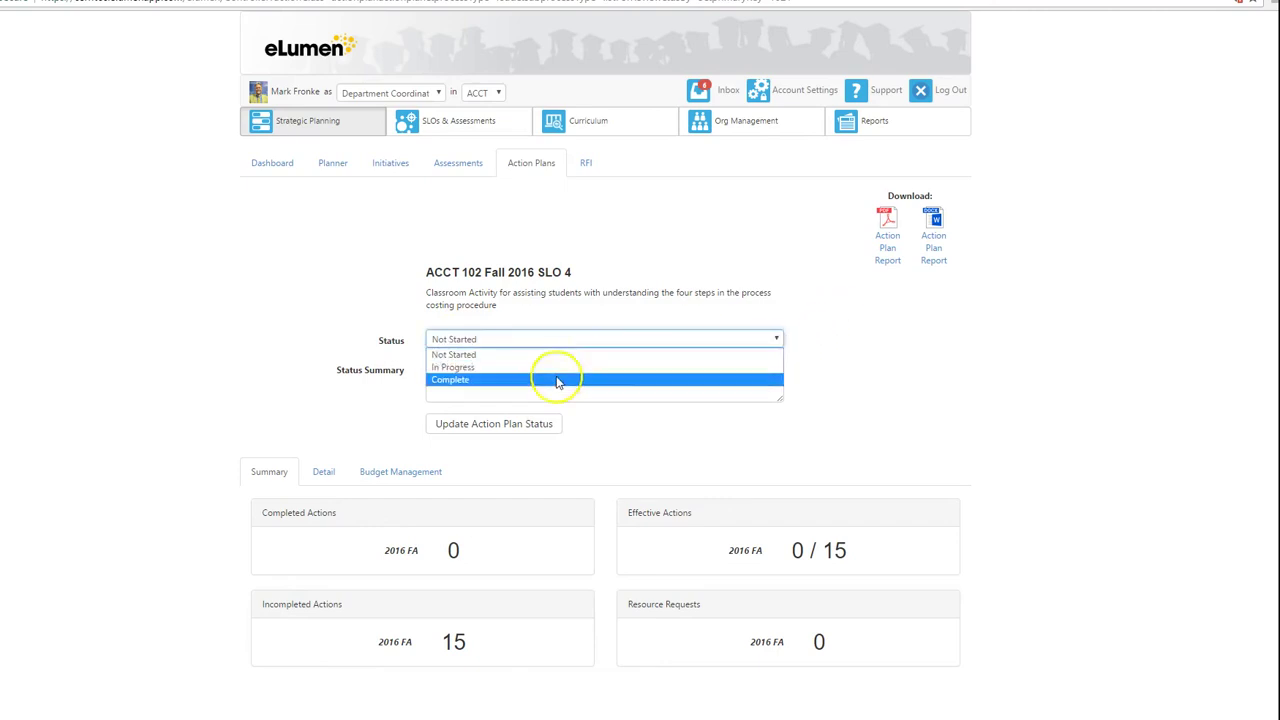
click(481, 379)
click(481, 379)
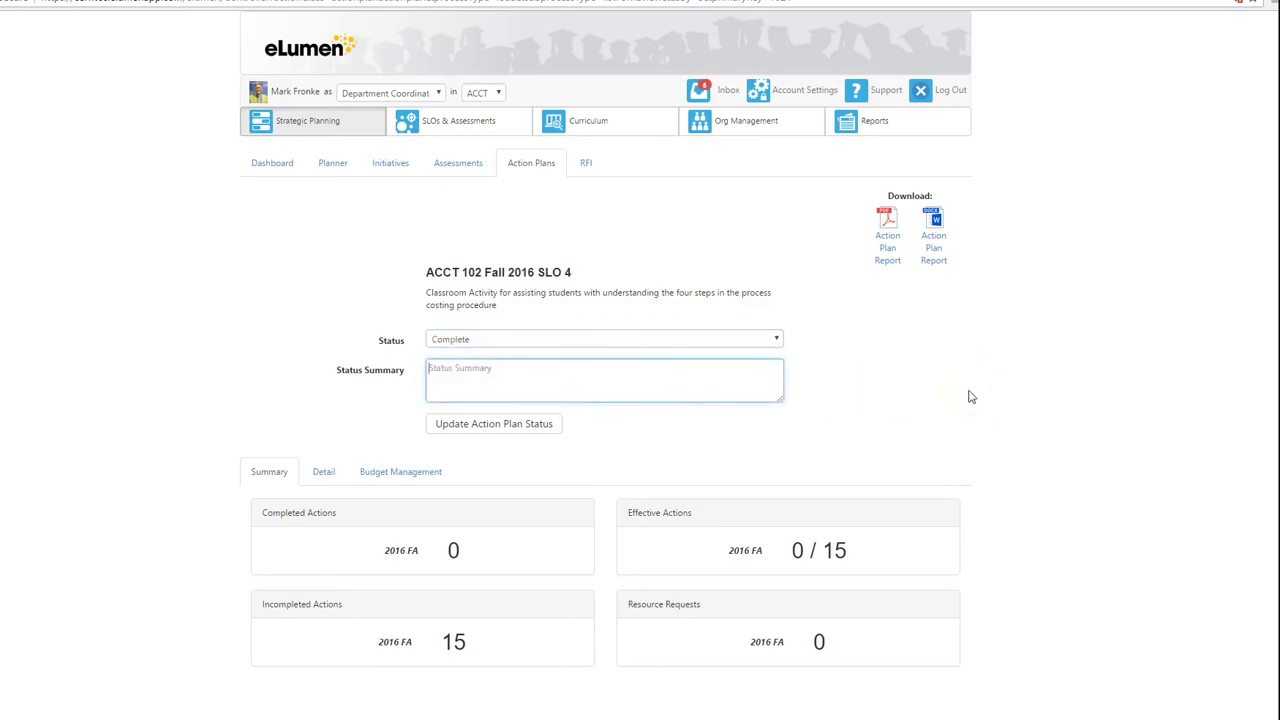
text(Spreadsheet and Instro)
key(BackSpace)
text(uctor materials)
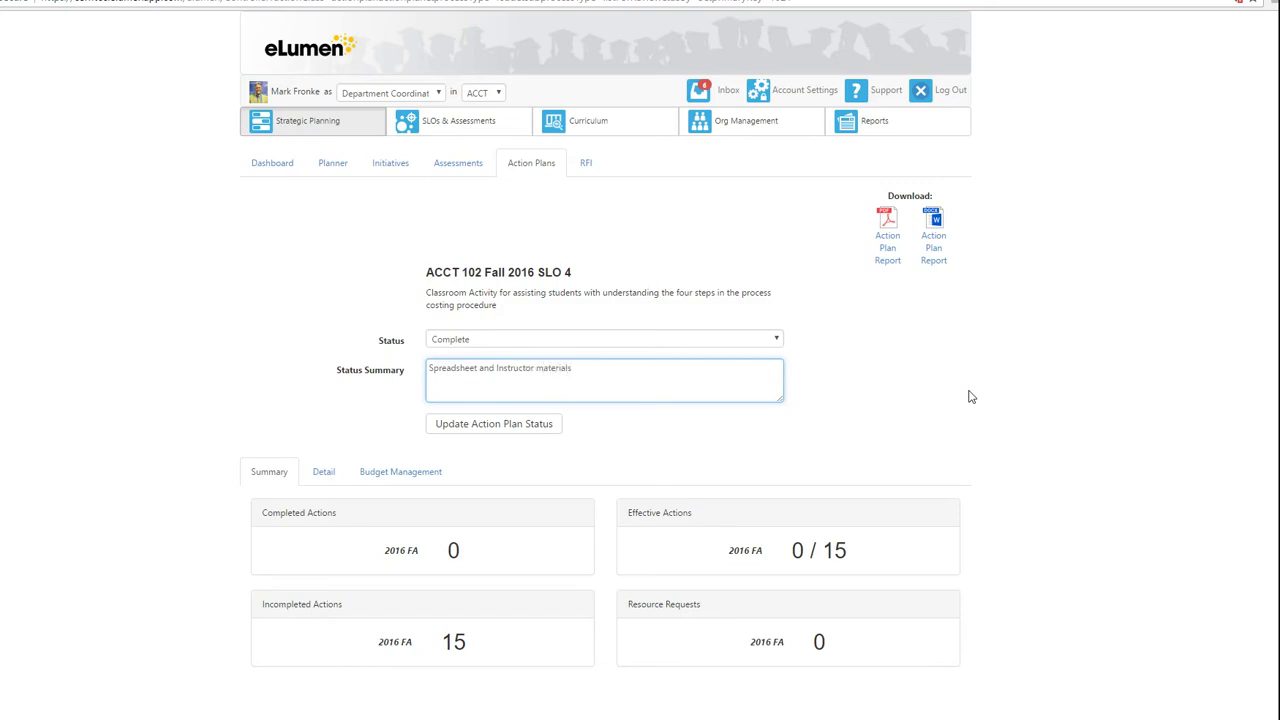
text( were sent to all Accounting 102 faculty fo)
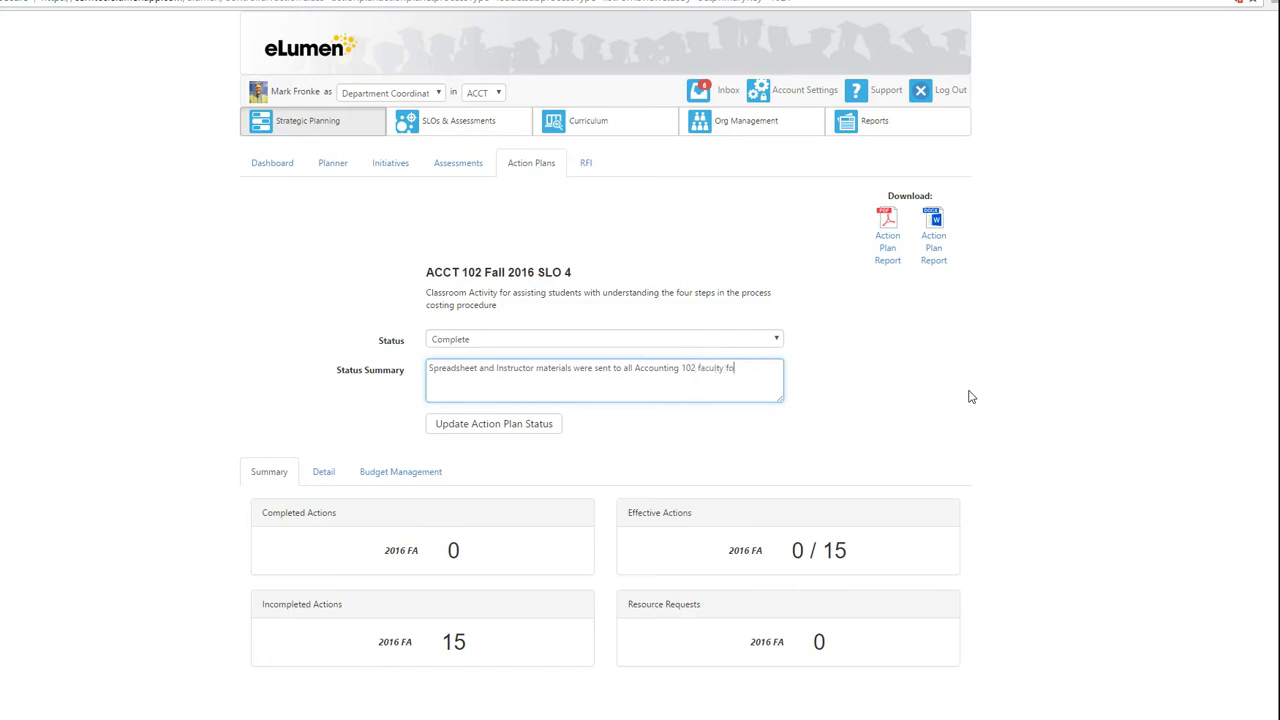
text(r implementation.)
- Save the Complete status and its summary with Update Action Plan Status
click(489, 426)
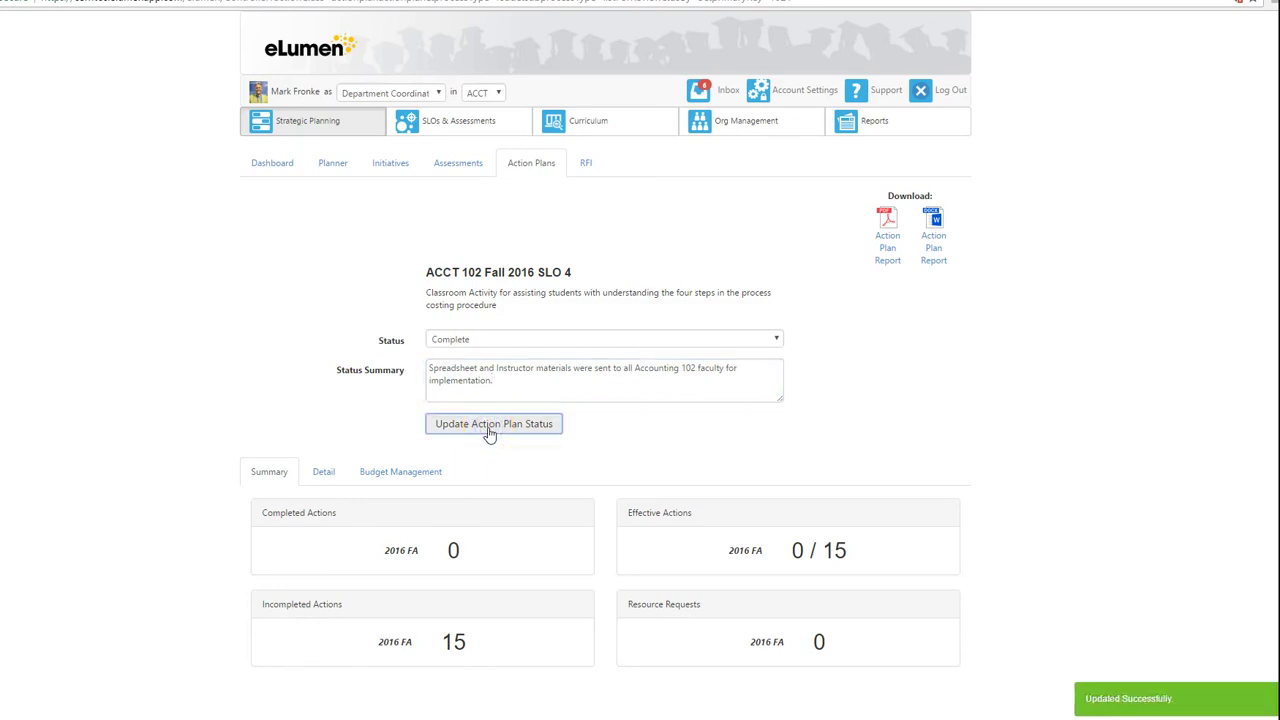